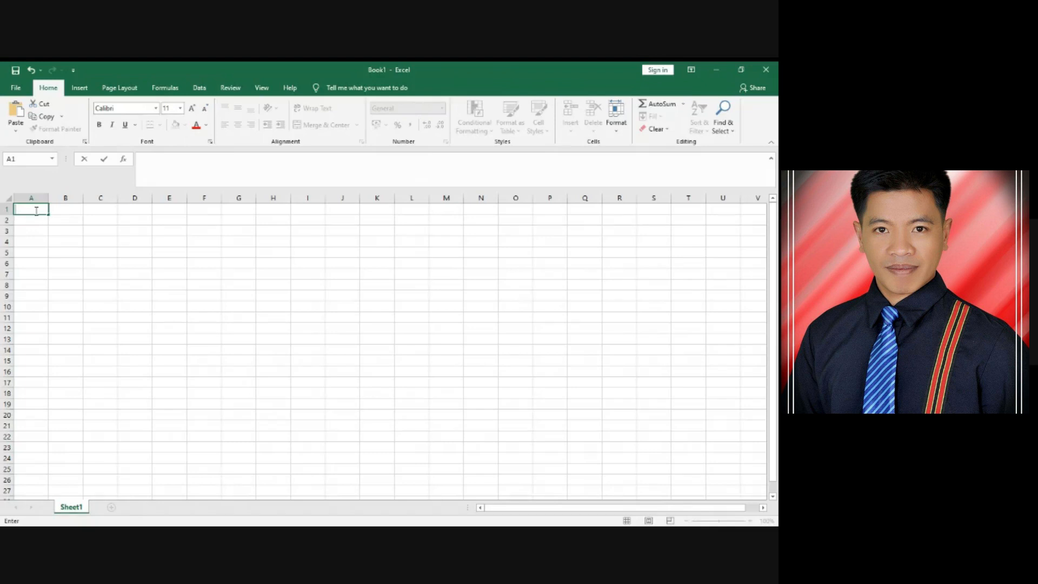
Enter NAME in A1, then merge and center B1:I1 with the heading WRITTEN WORKS
type("NAME")
left_click_drag(76, 211, 349, 206)
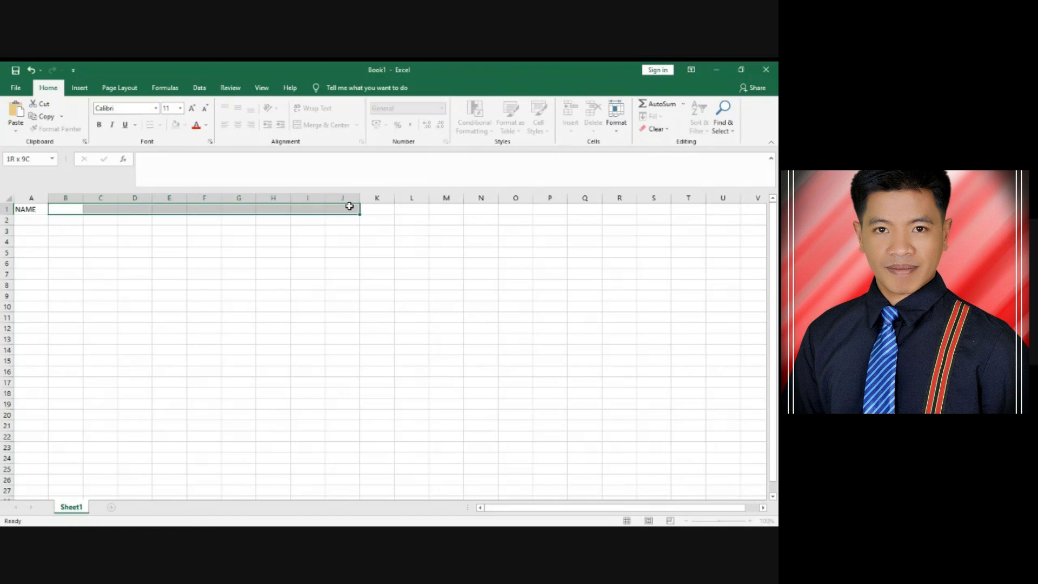
left_click_drag(349, 206, 308, 209)
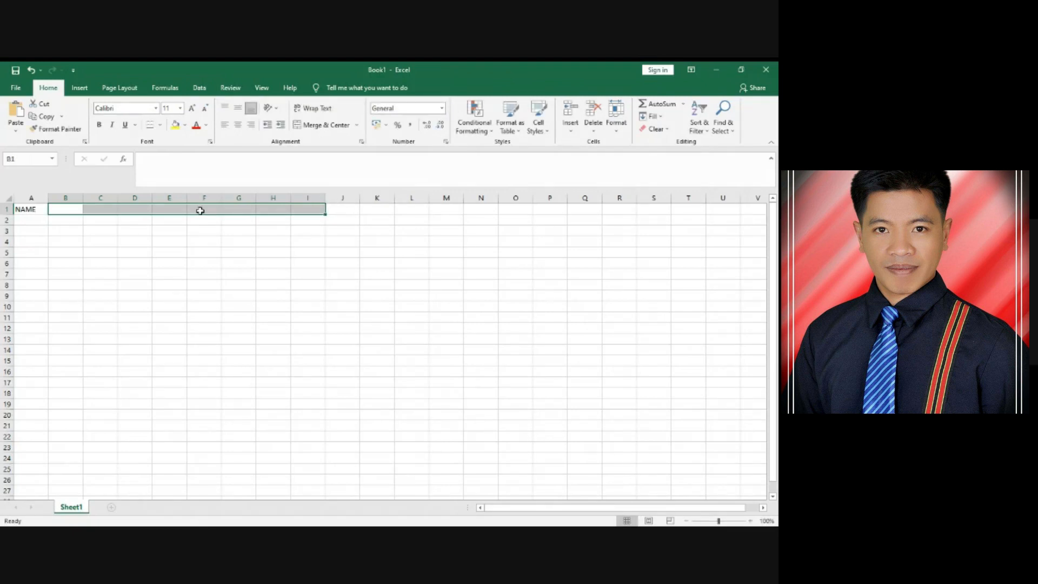
right_click(200, 210)
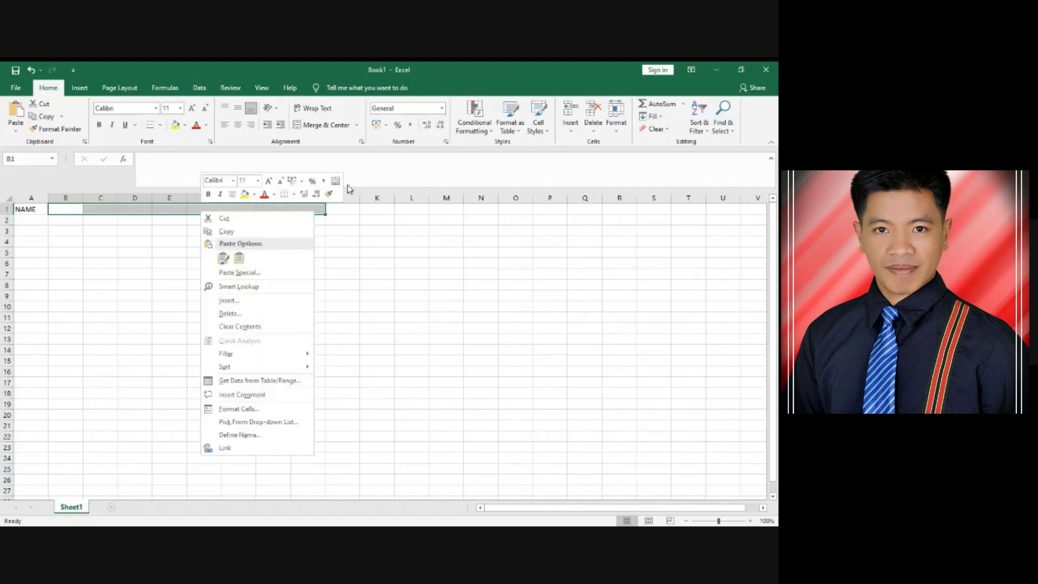
left_click(336, 183)
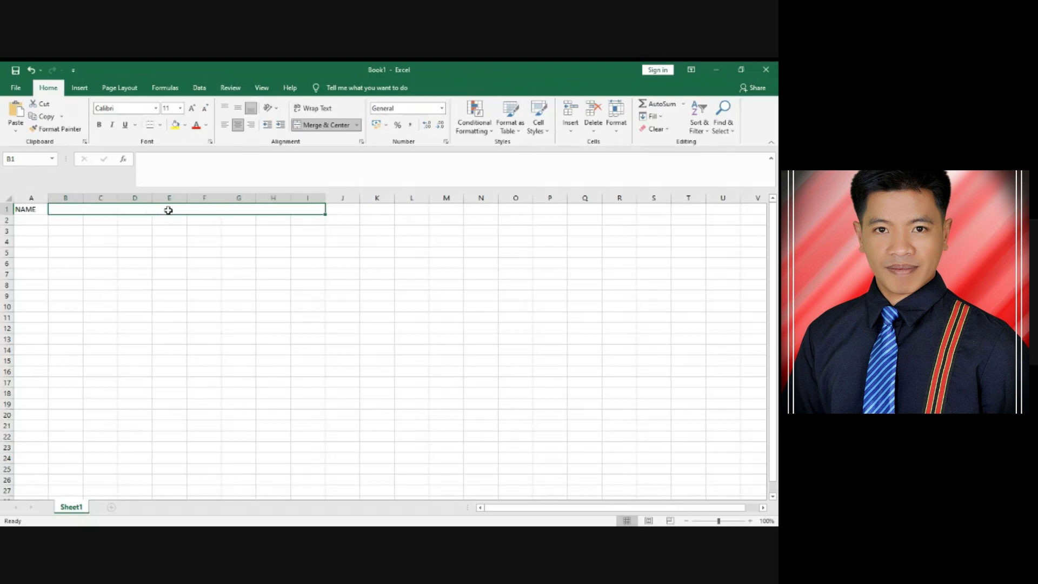
type("WRITTEN WORKS")
Add the centered merged headings PERFORMANCE TASK across J1:Q1 and EXAM across R1:S1
left_click_drag(333, 209, 722, 208)
type("PERFORMANCE TASK")
type("EXAM")
key("Return")
Merge and center T1:U1 and V1:W1 as two separate heading cells
right_click(723, 209)
left_click(708, 179)
left_click_drag(651, 508, 663, 508)
left_click_drag(722, 210, 757, 209)
left_click(740, 180)
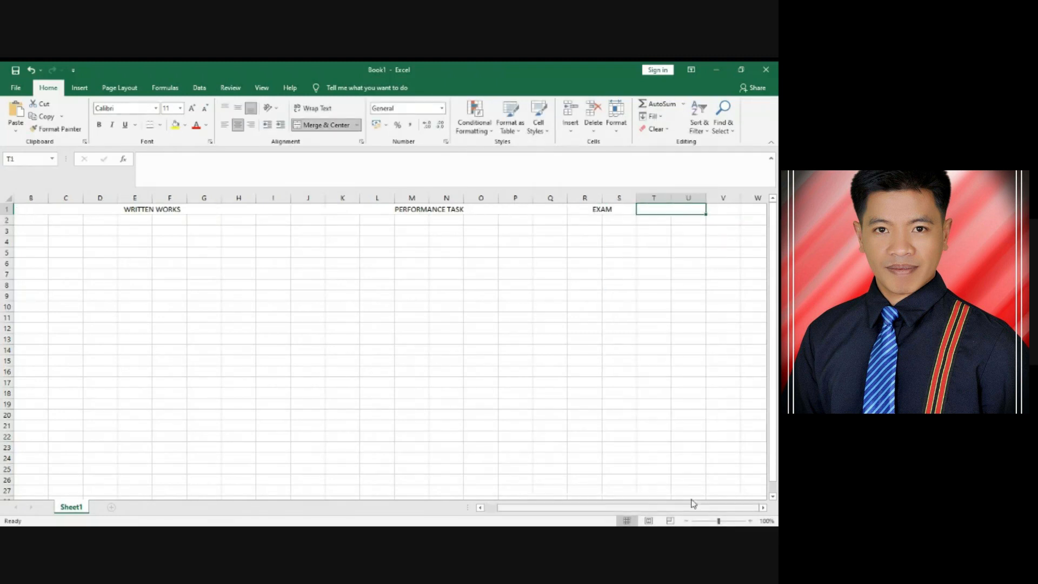
Fill the merged T:U and V:W cell pairs from row 1 down through row 16
left_click_drag(610, 509, 621, 508)
left_click(627, 209)
left_click_drag(671, 215, 674, 373)
left_click(705, 209)
left_click_drag(740, 215, 742, 373)
Enter the headings INITIAL GRADE in T1 and FINAL GRADE in V1
left_click(651, 210)
type("INITIAL GRADE")
left_click(727, 214)
type("FINAL GRADE")
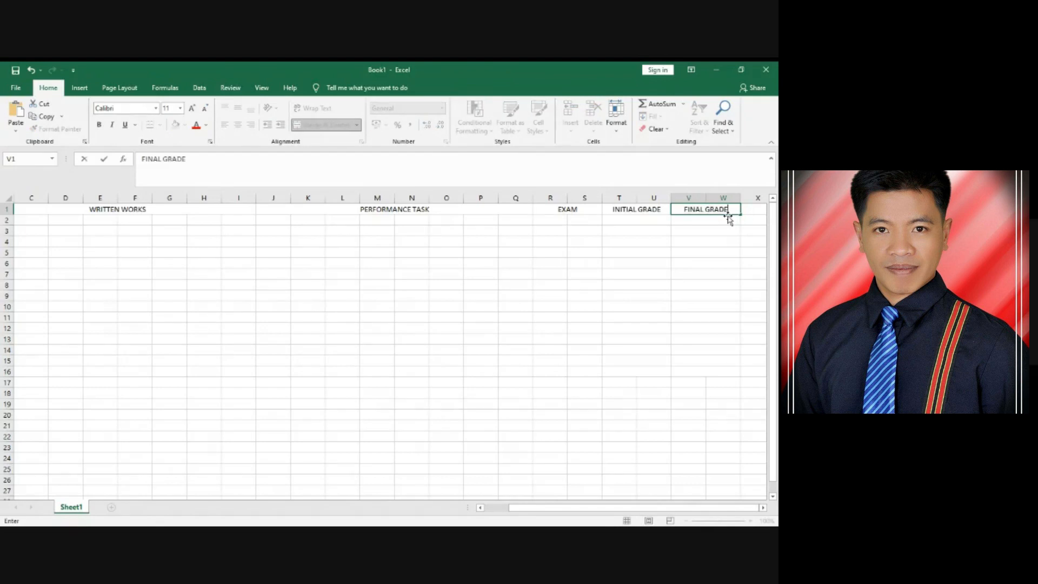
key("Return")
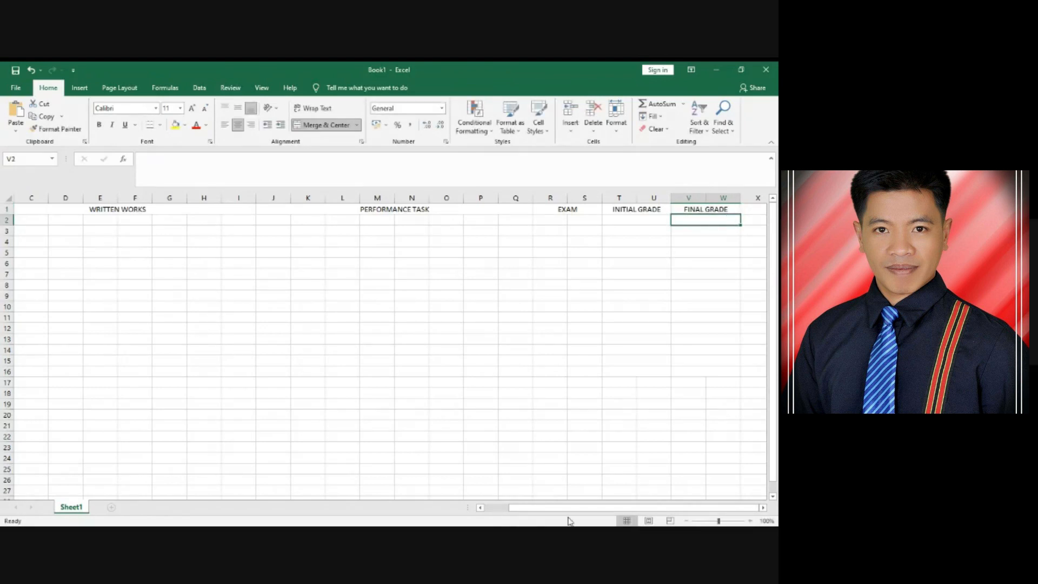
Number the WRITTEN WORKS columns 1 through 5 in cells B2:F2
left_click_drag(586, 512, 563, 511)
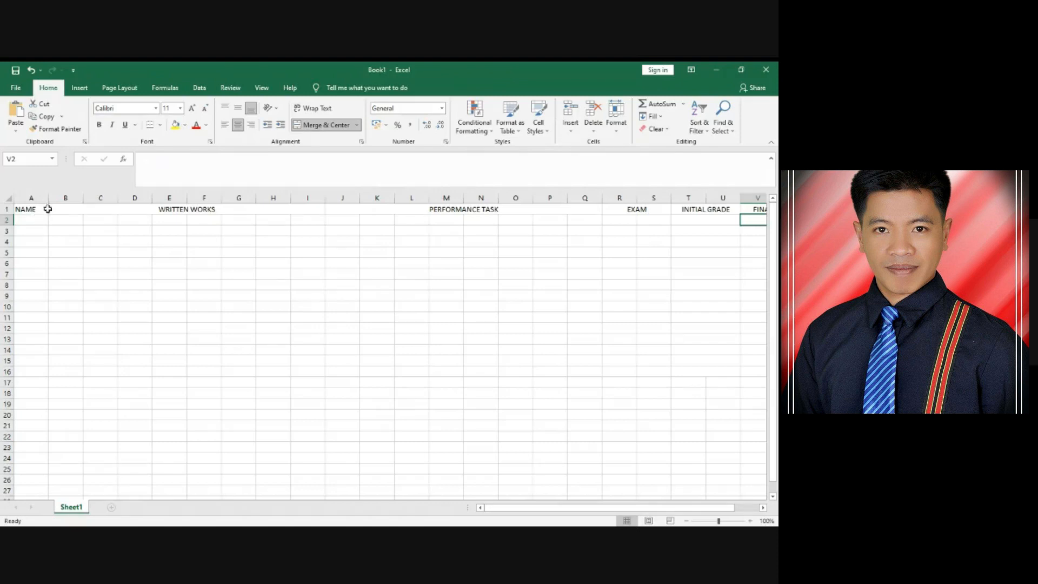
left_click(65, 221)
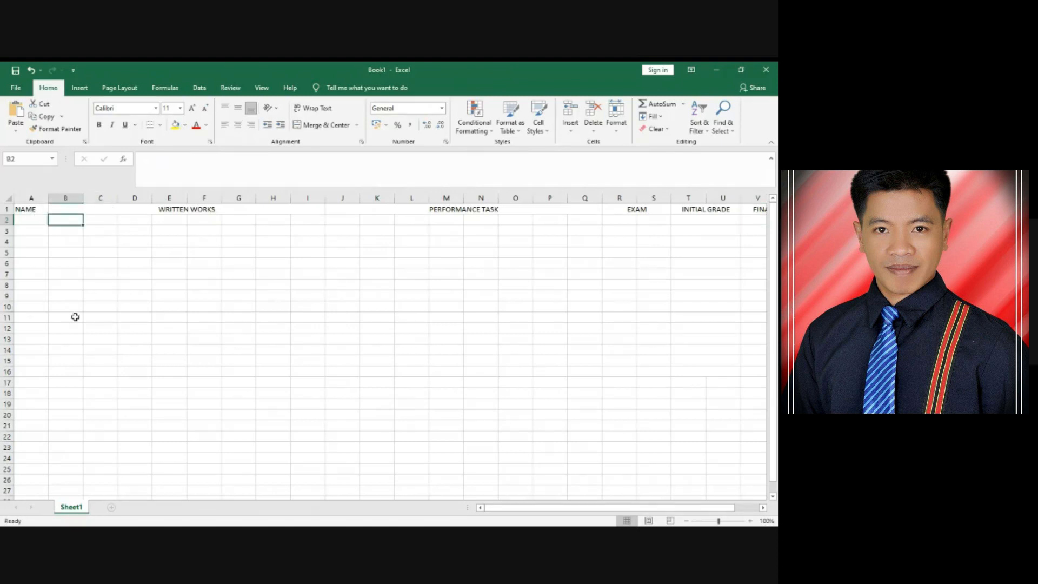
type("1")
key("Tab")
type("2")
key("Tab")
type("3")
key("Tab")
type("4")
key("Tab")
type("5")
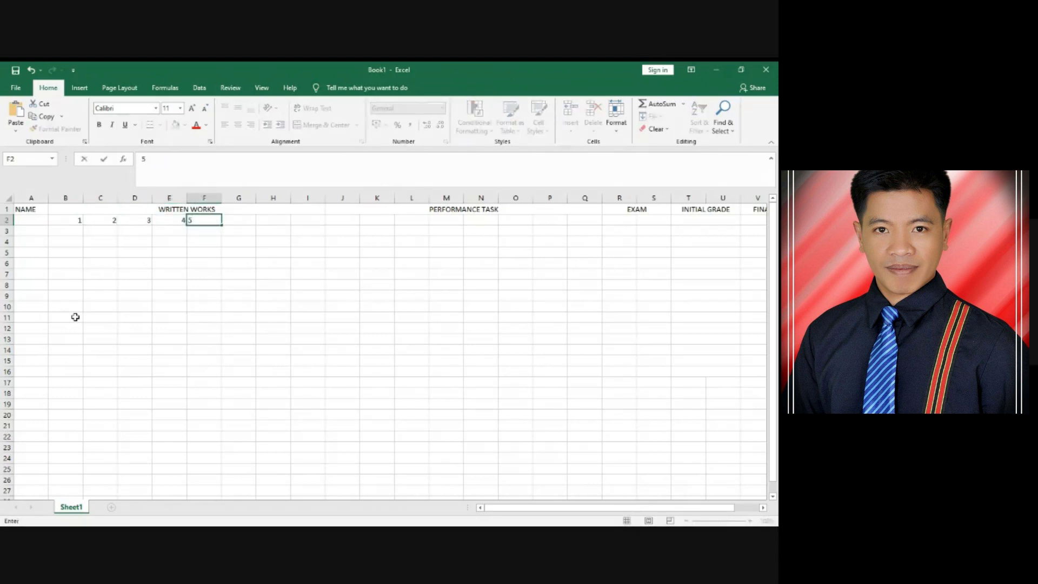
key("Tab")
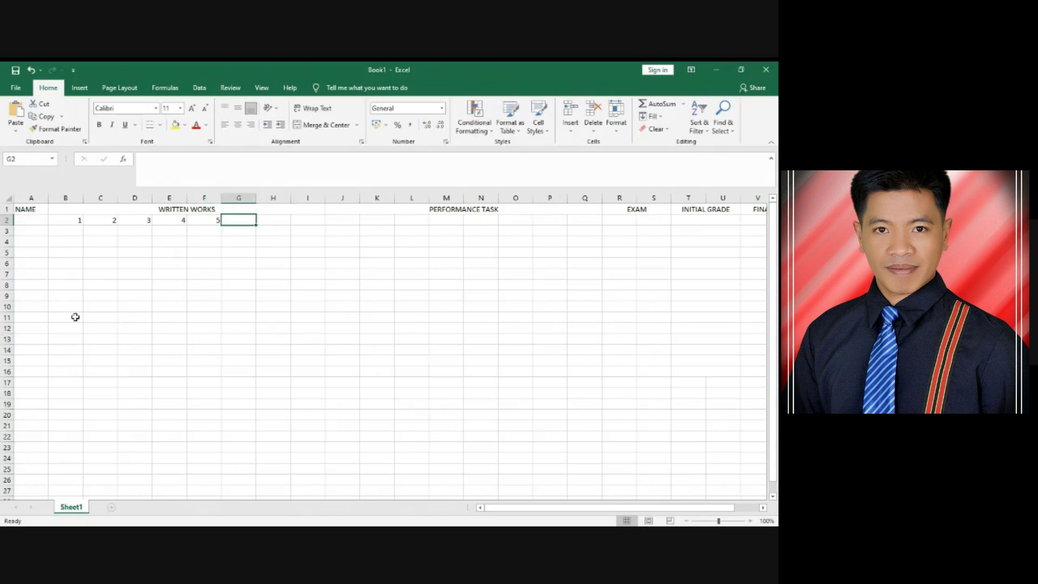
Label G2, H2 and I2 as TOTAL, PS and WS(40%) under WRITTEN WORKS
type("TOT")
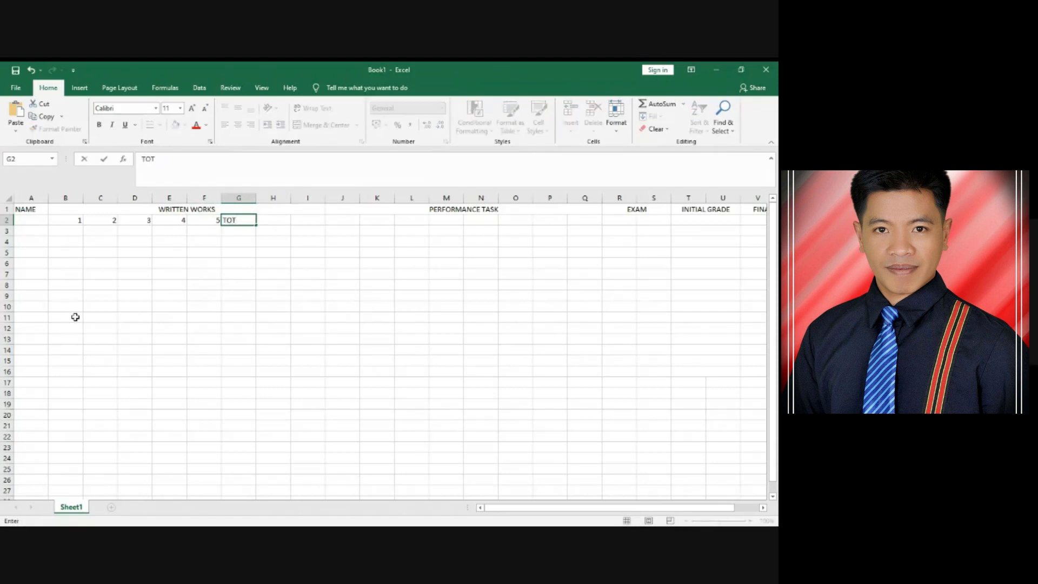
type("AL")
left_click(268, 219)
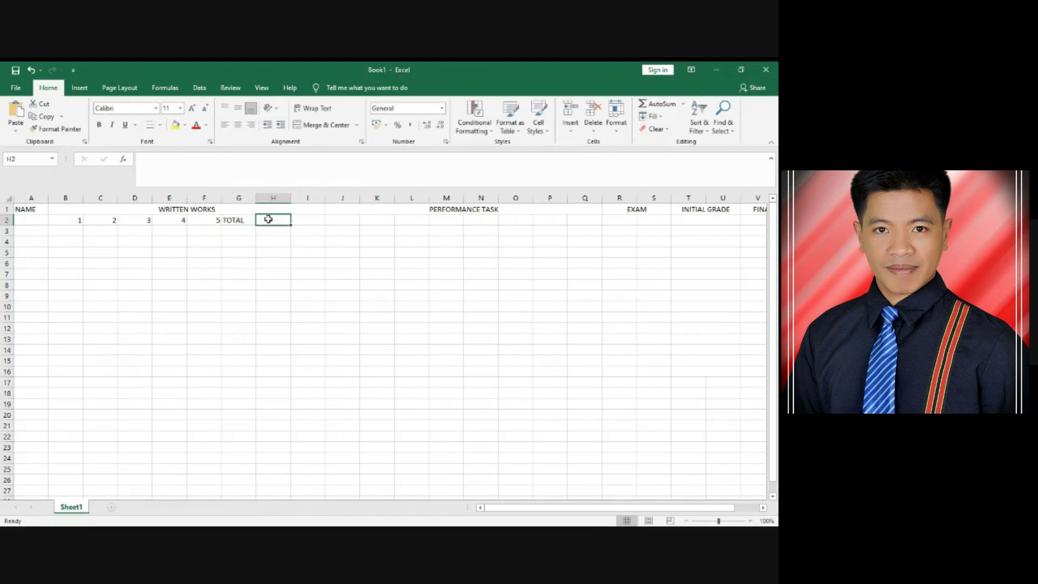
type("P")
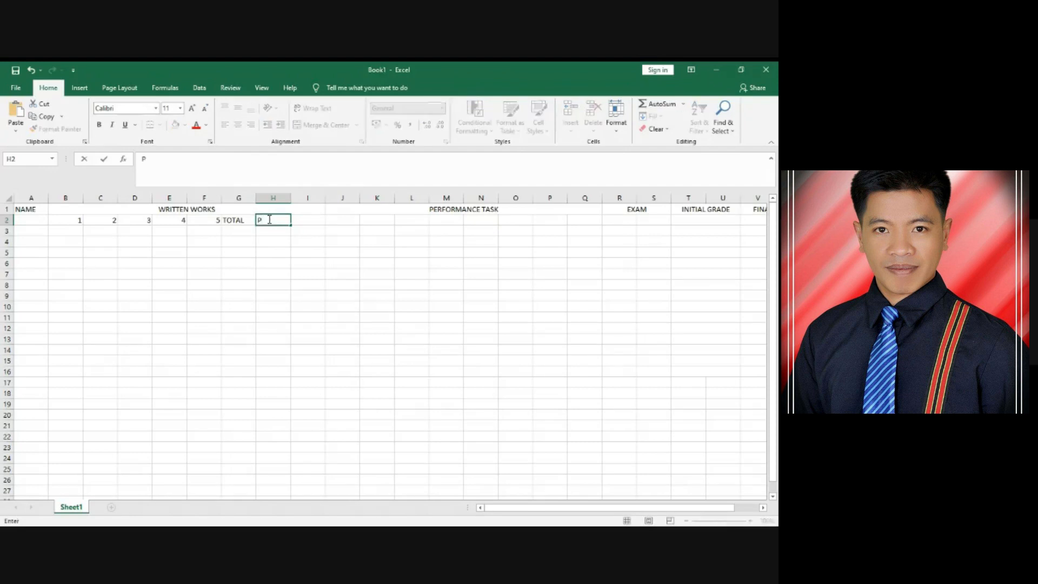
type("S")
left_click(315, 217)
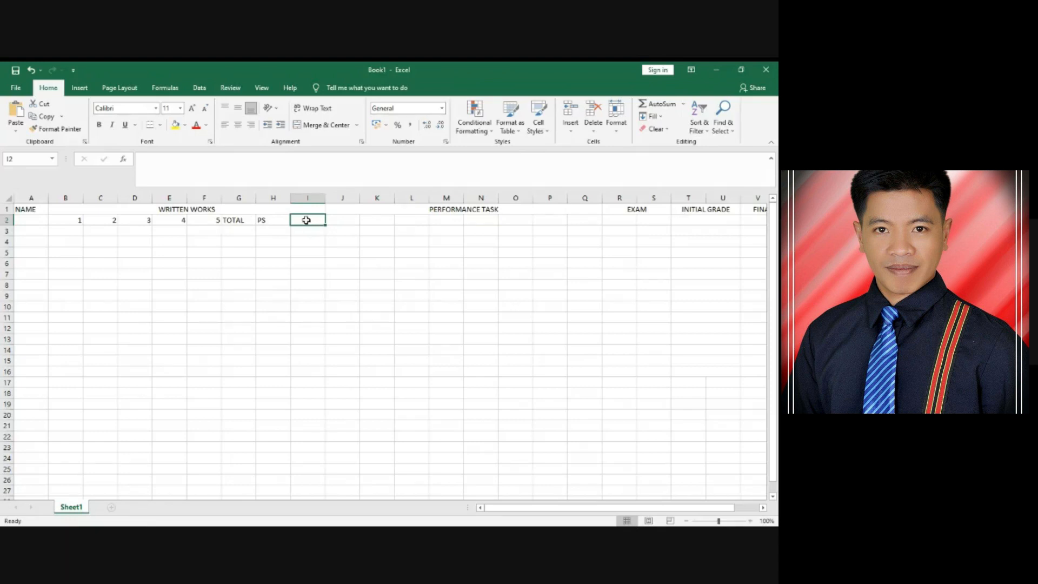
type("WS(")
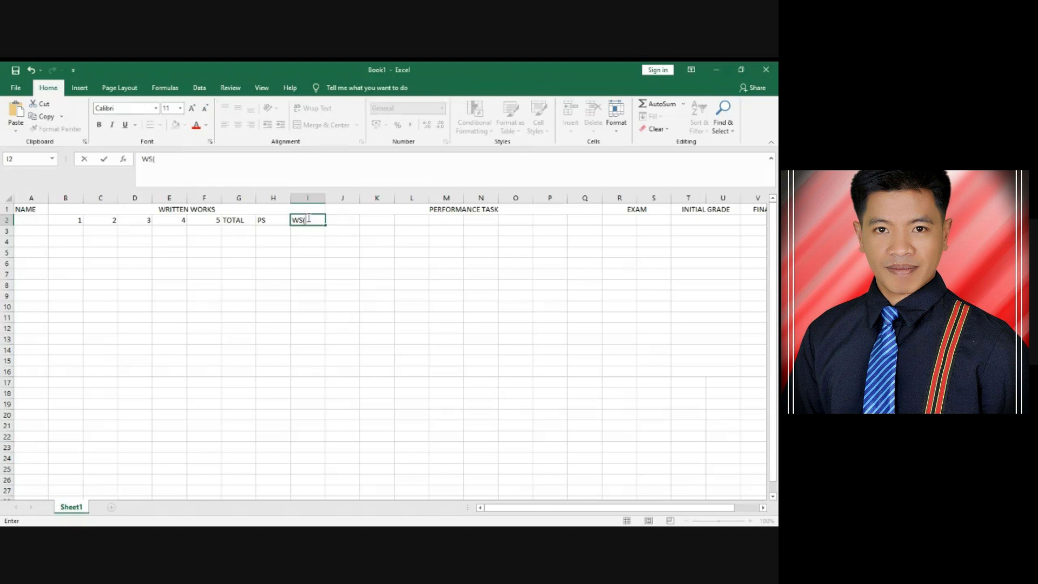
type("40%")
Enter =SUM(B3:F3) in G3 and fill the formula down the TOTAL column to G19
left_click(243, 227)
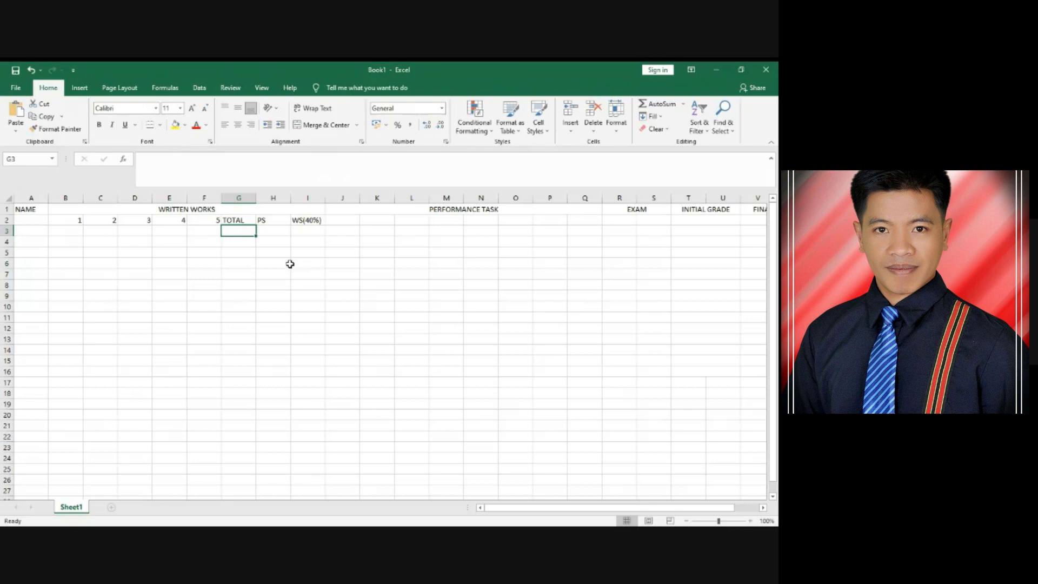
type("=")
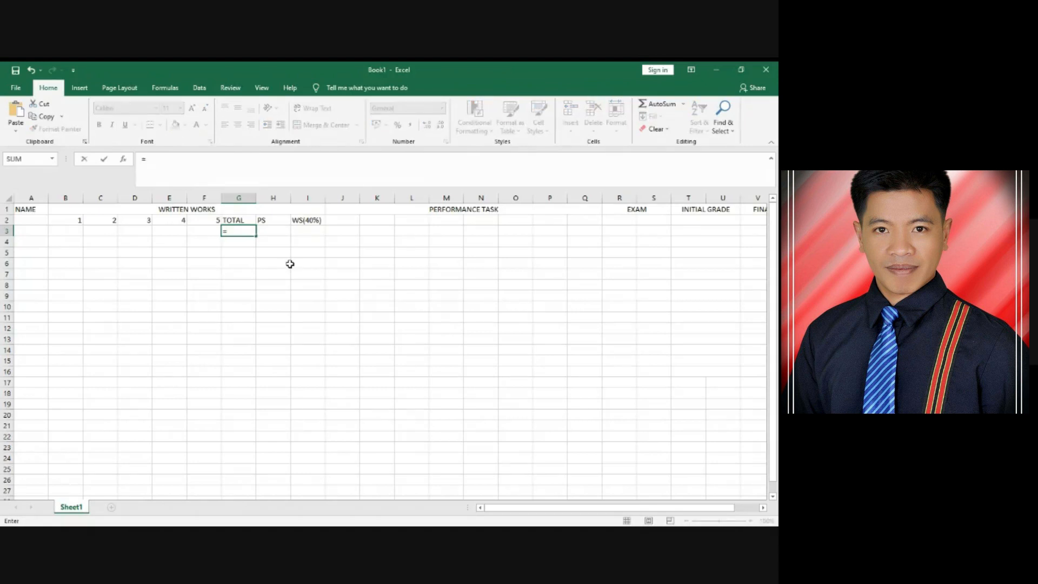
type("SUM(")
left_click(75, 231)
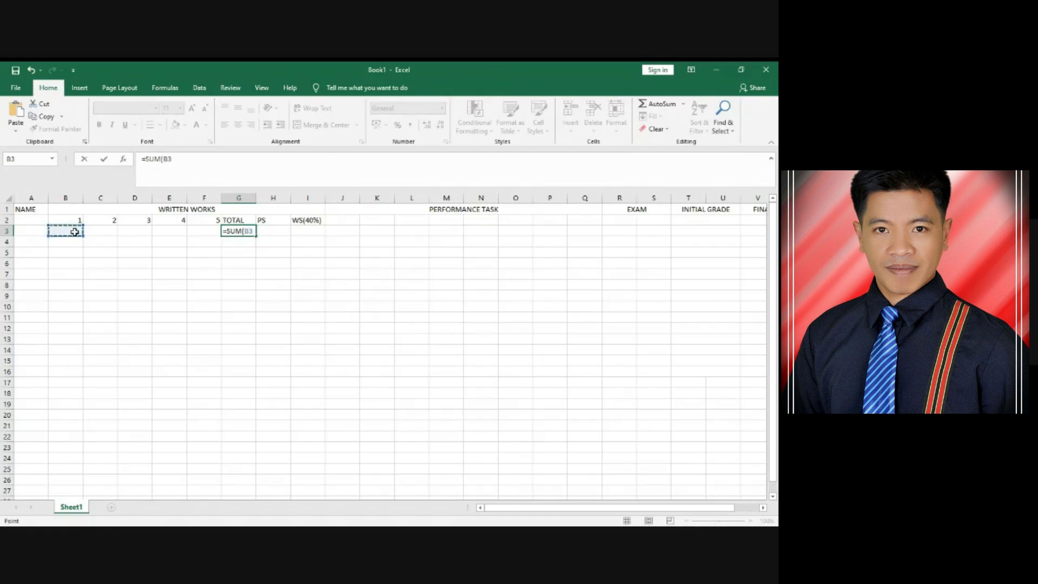
key("F8")
key("BackSpace")
key("BackSpace")
left_click(206, 230)
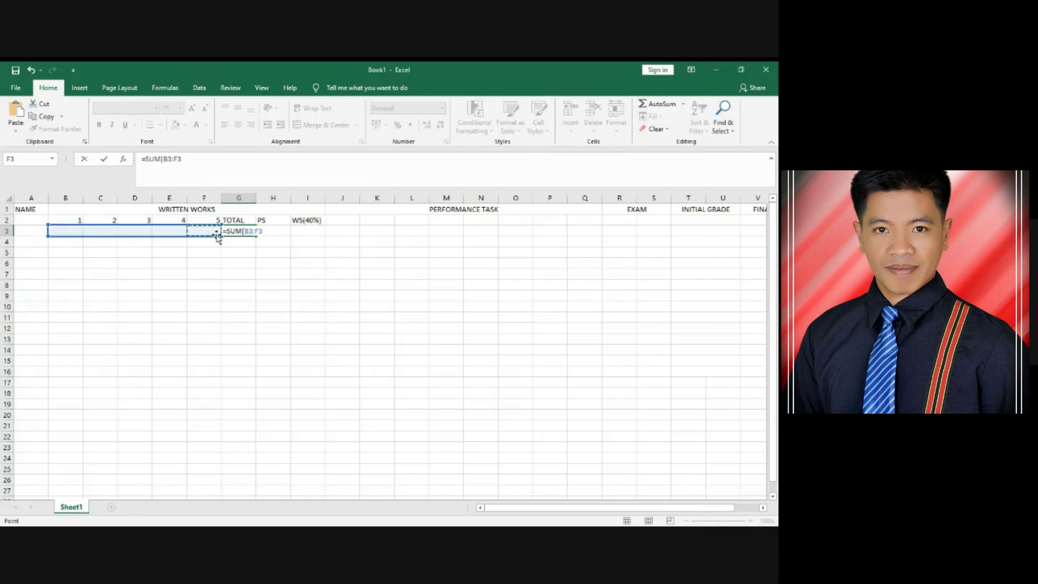
type(")")
key("ctrl+Return")
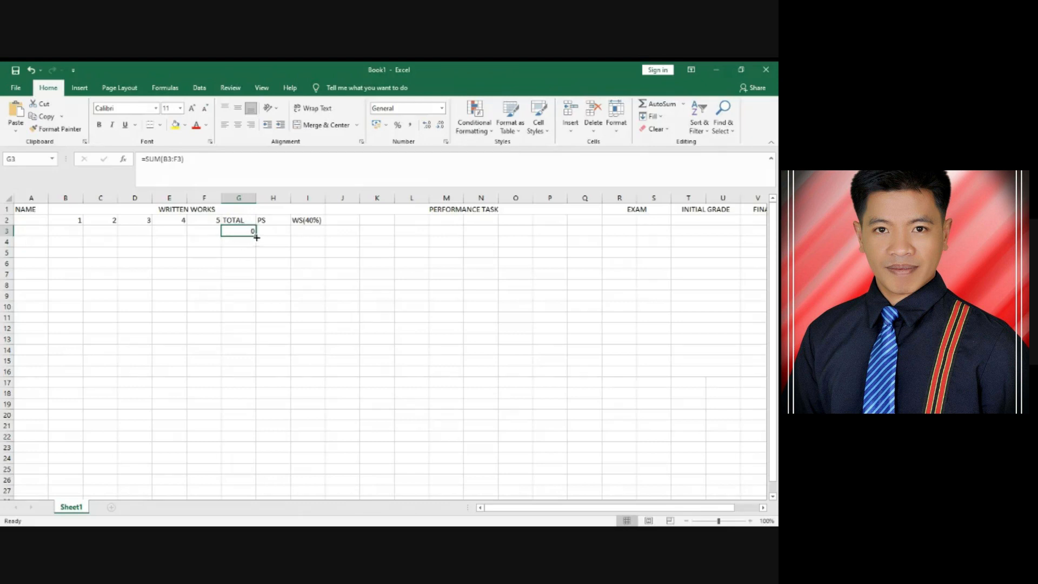
left_click_drag(257, 236, 266, 407)
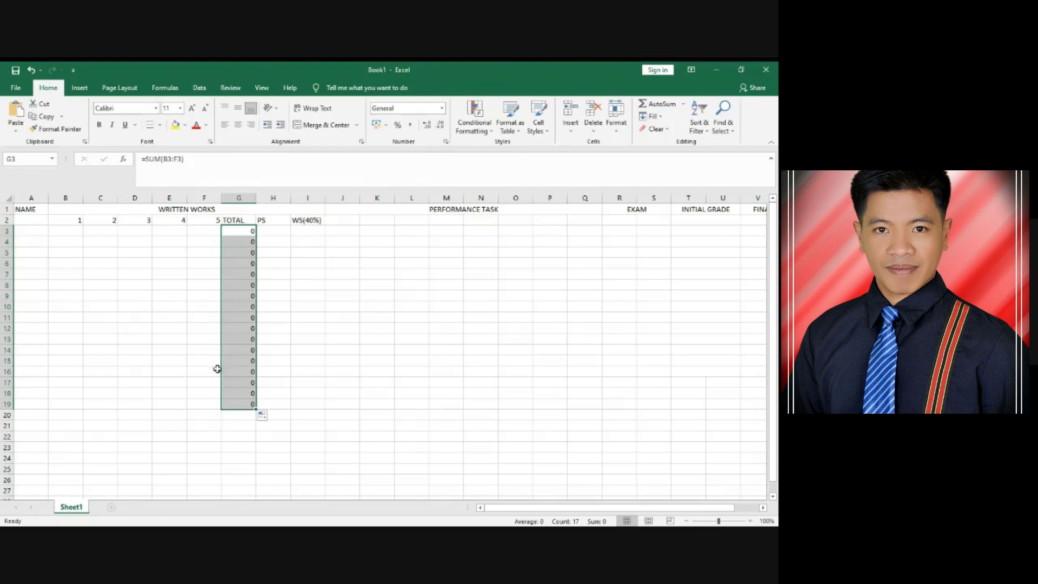
Label cell A3 as HPS in the NAME column
left_click(30, 232)
left_click(31, 244)
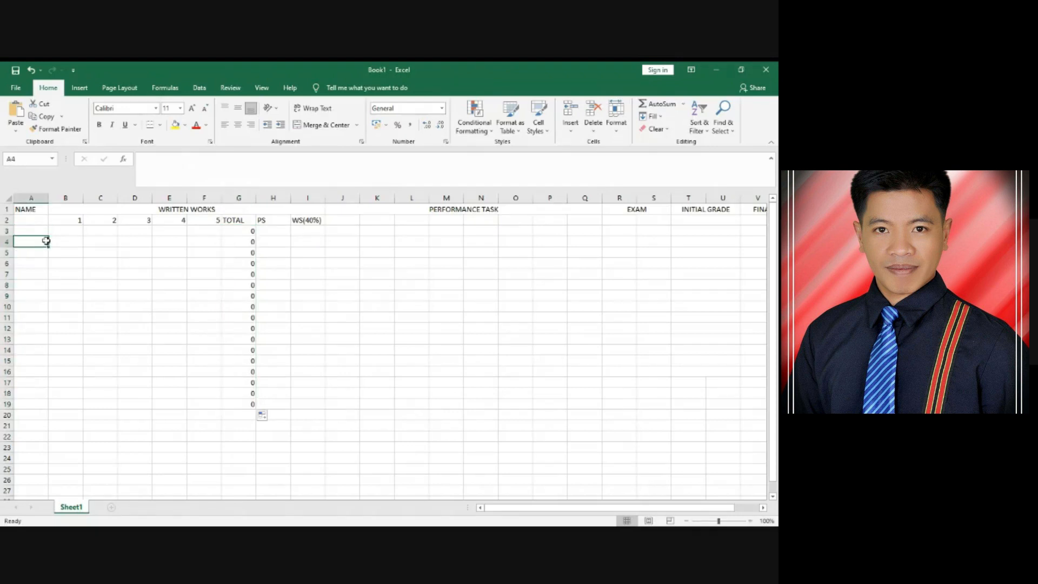
left_click(35, 232)
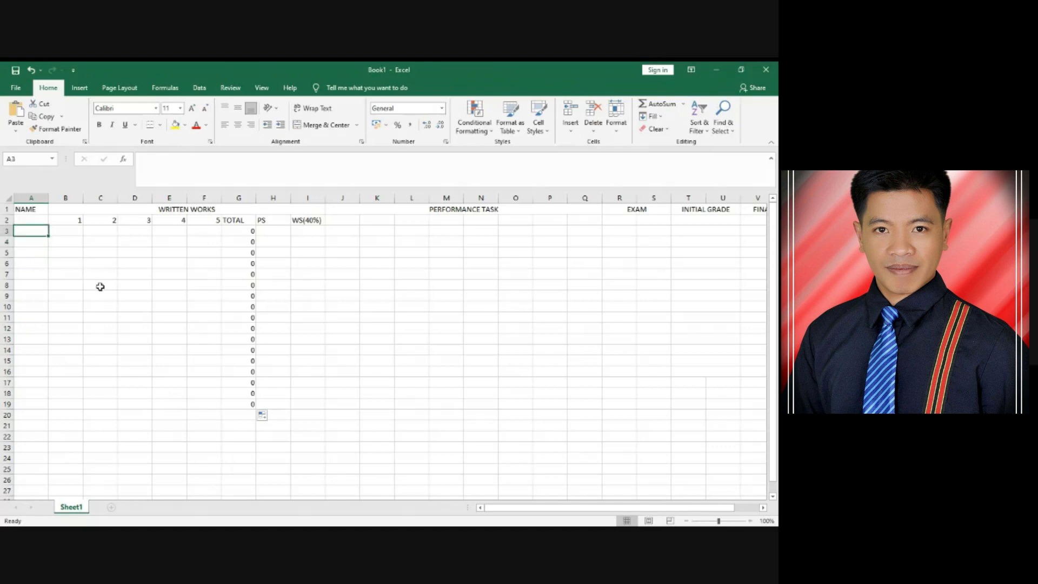
type("HPS")
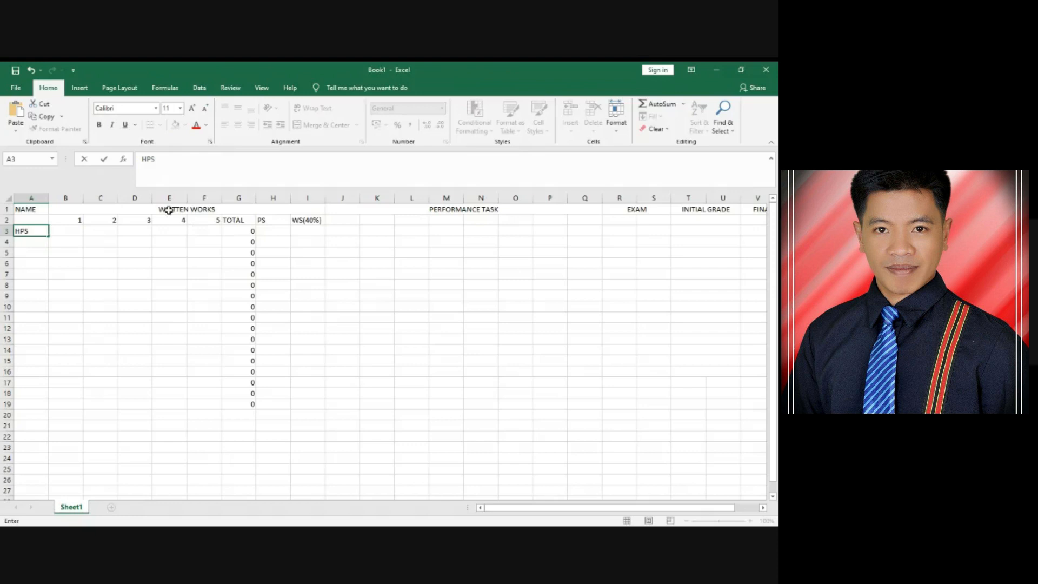
Enter BOY 1 in A4 and BOY 2 in A5, and fill the series down to BOY 16 in A19
left_click(32, 243)
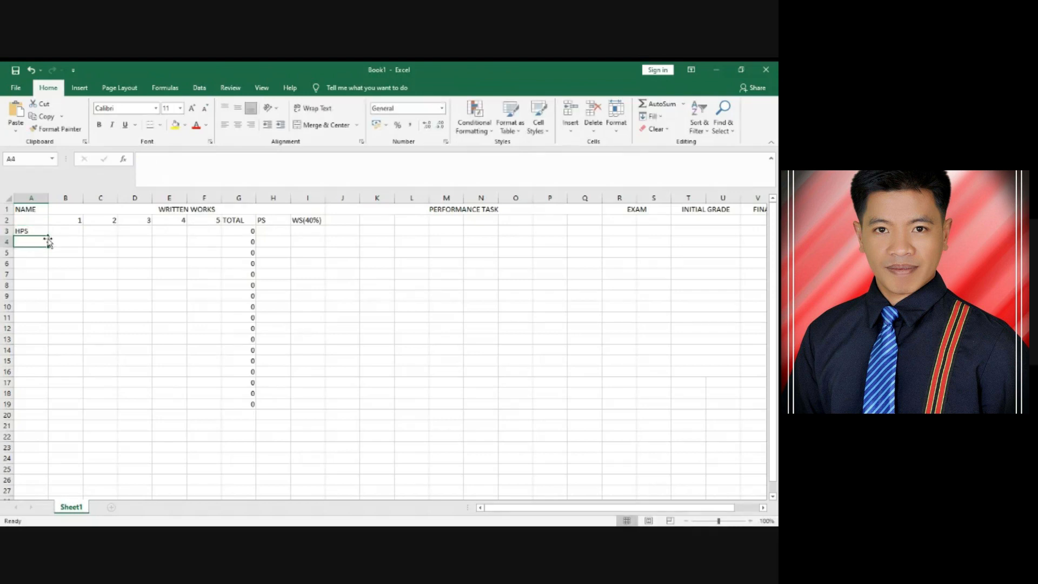
type("BOY 1")
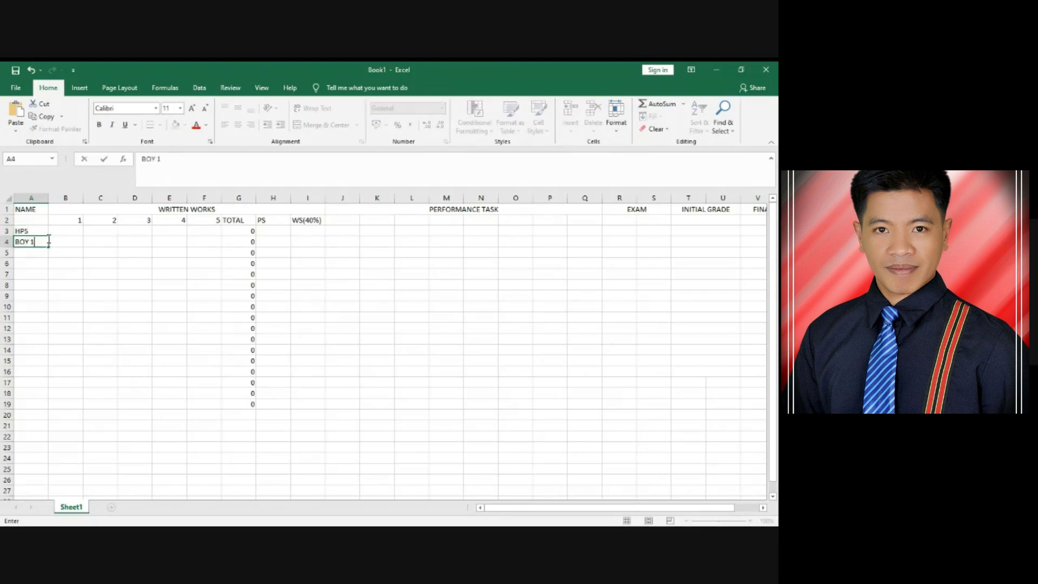
left_click(25, 256)
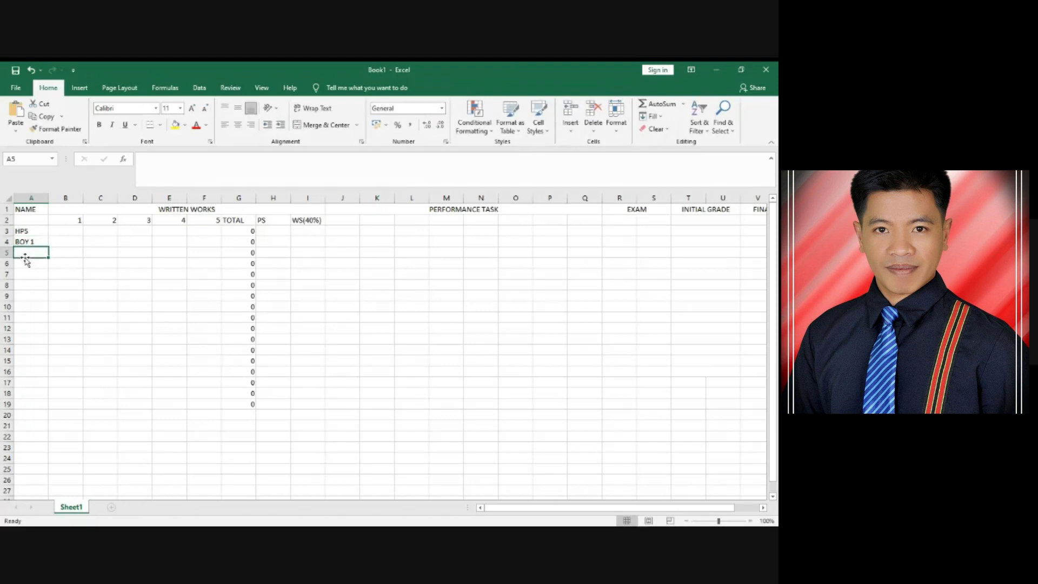
type("BOY 1")
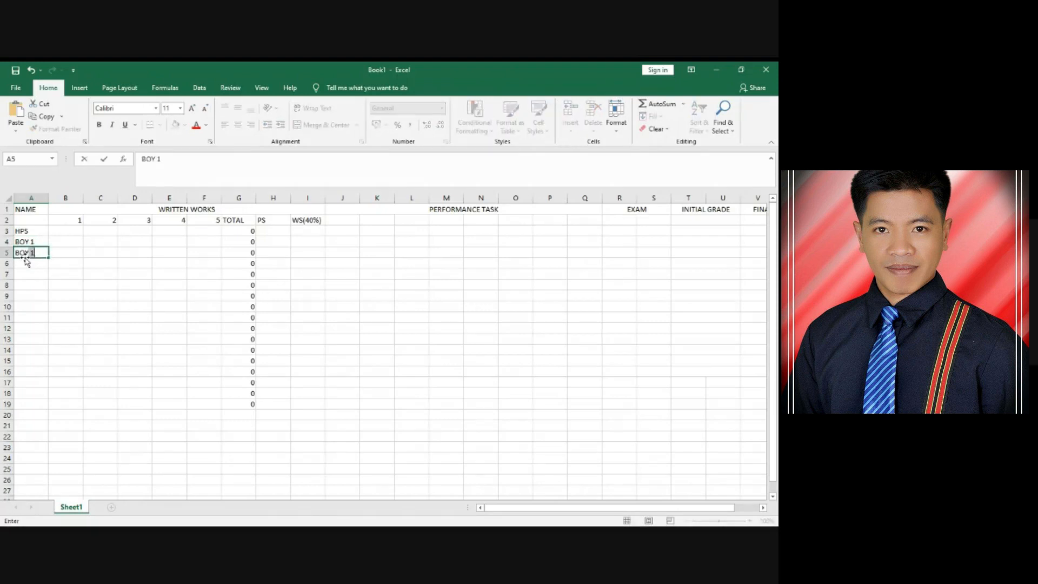
key("BackSpace")
type("2")
key("Return")
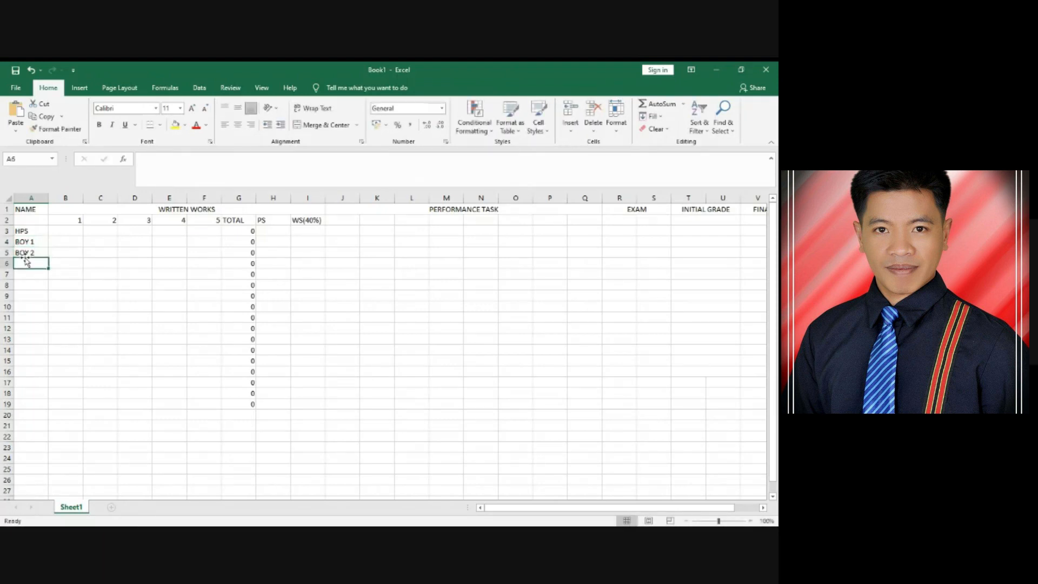
left_click(39, 242)
left_click_drag(39, 241, 55, 408)
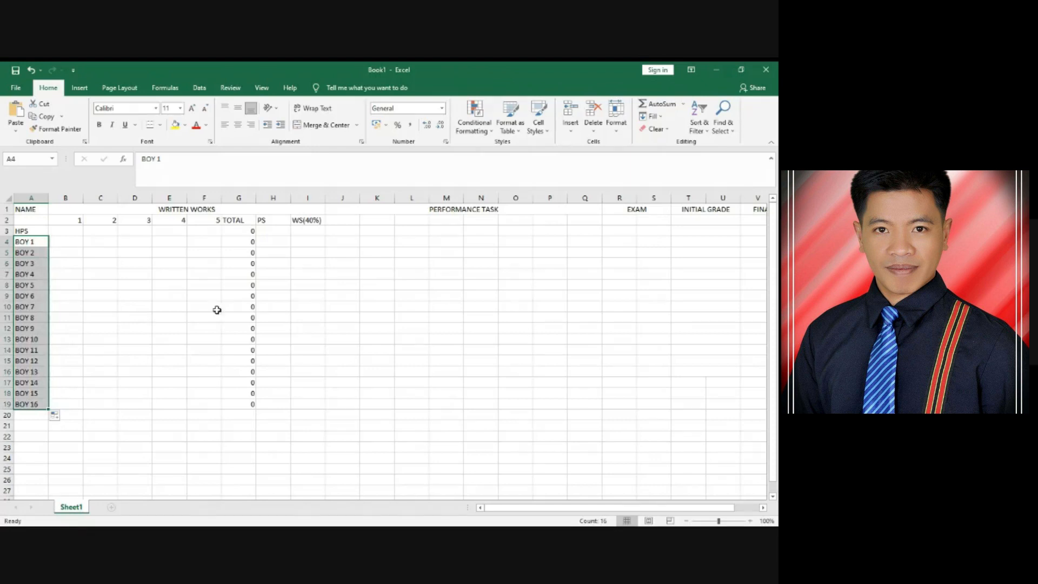
Enter =G3/$G$3*100 in H3 and fill the formula down the written works PS column to H19
left_click(239, 233)
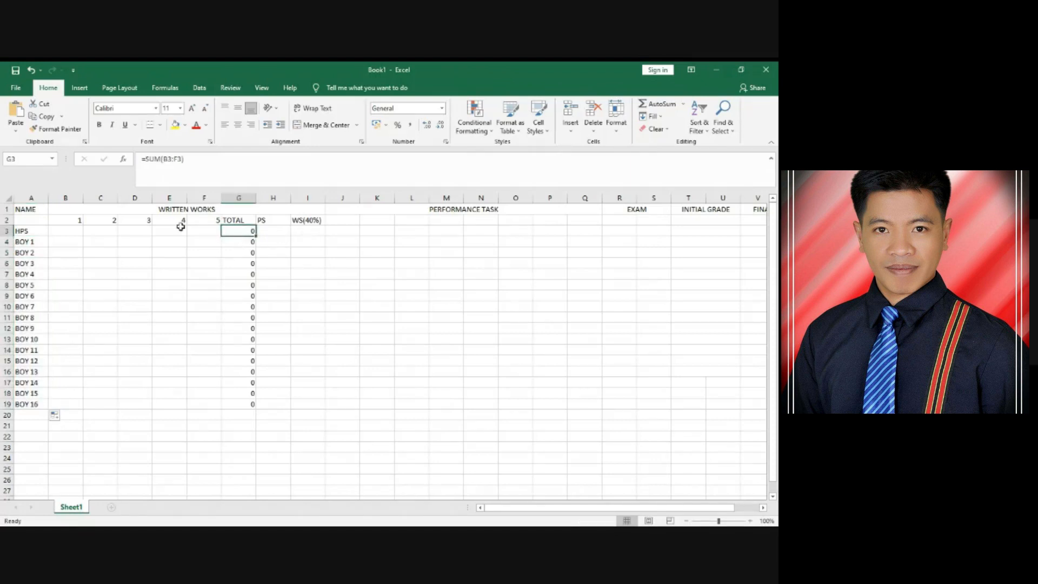
left_click(273, 233)
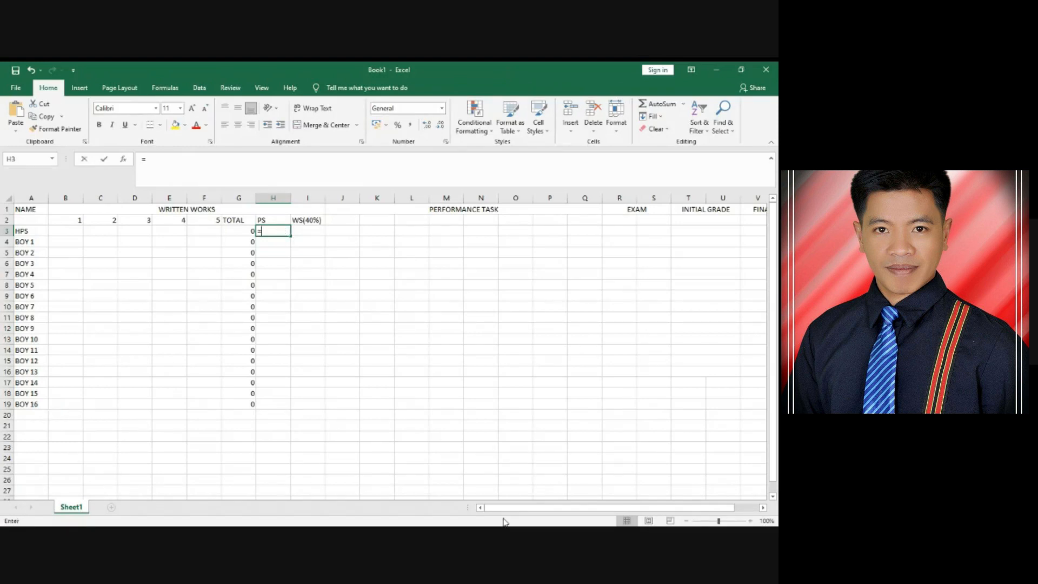
type("=")
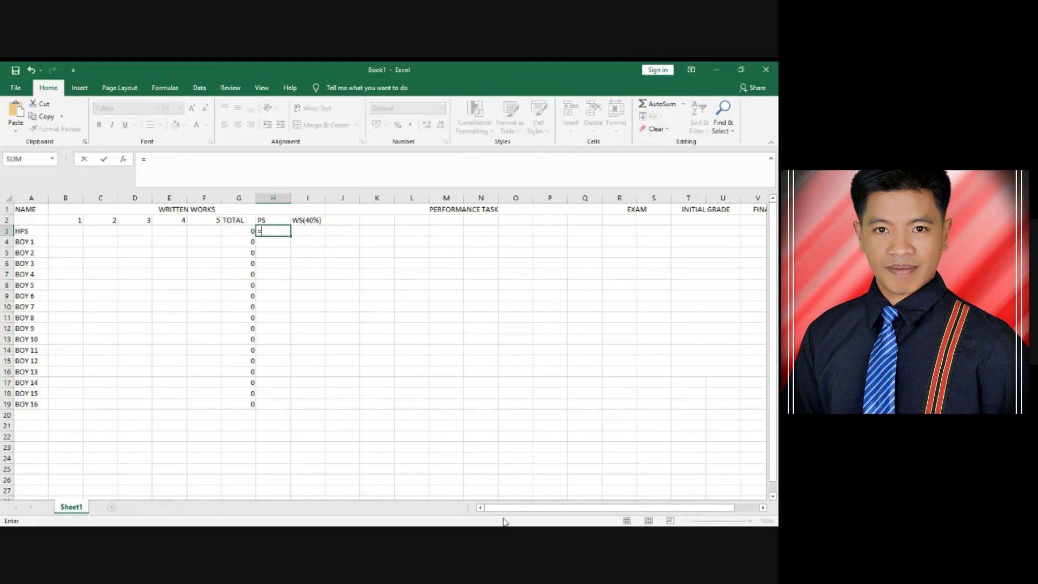
left_click(239, 232)
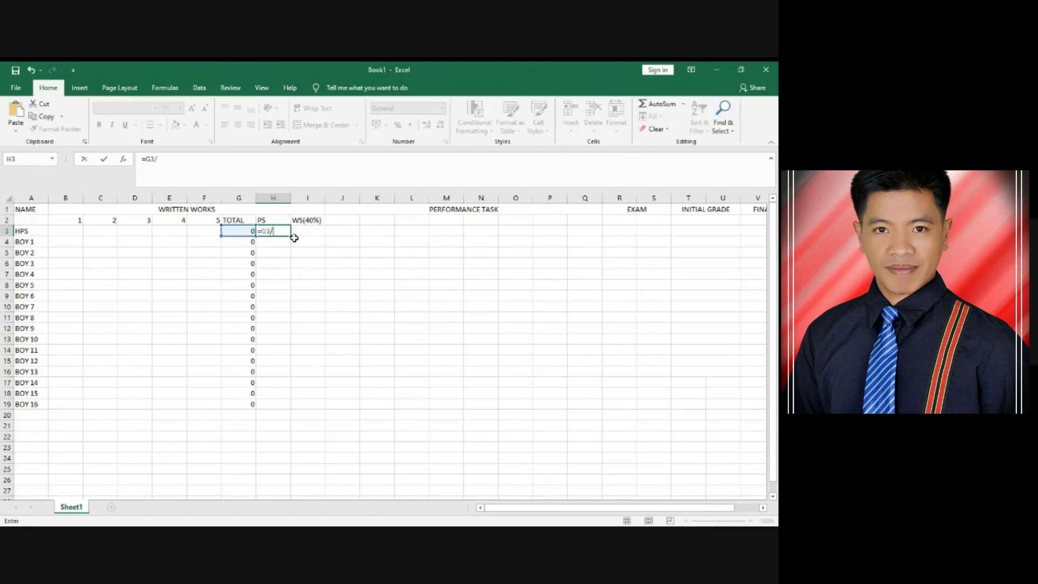
left_click(240, 230)
key("F4")
type("*")
key("Return")
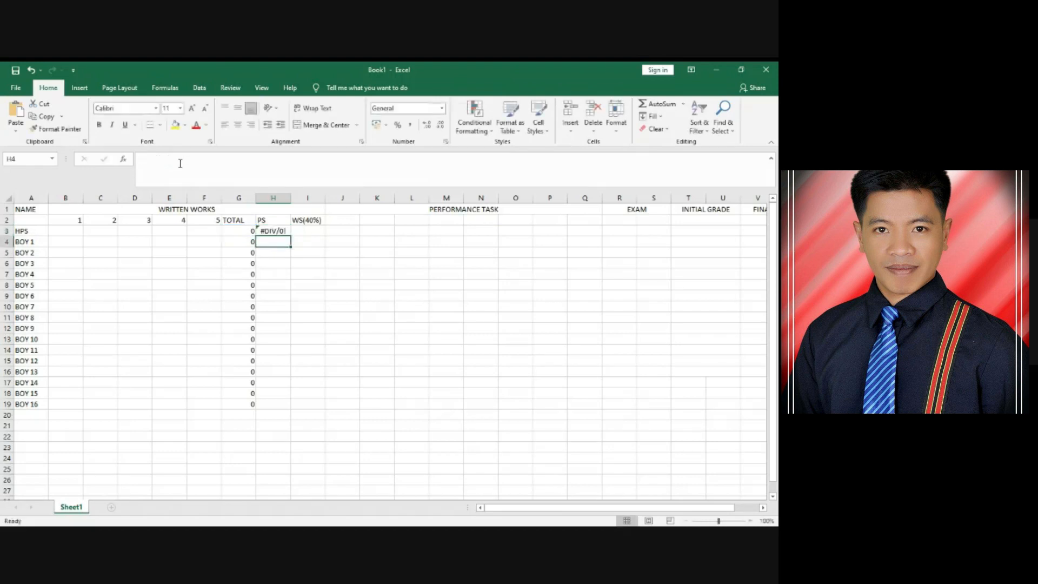
left_click(275, 231)
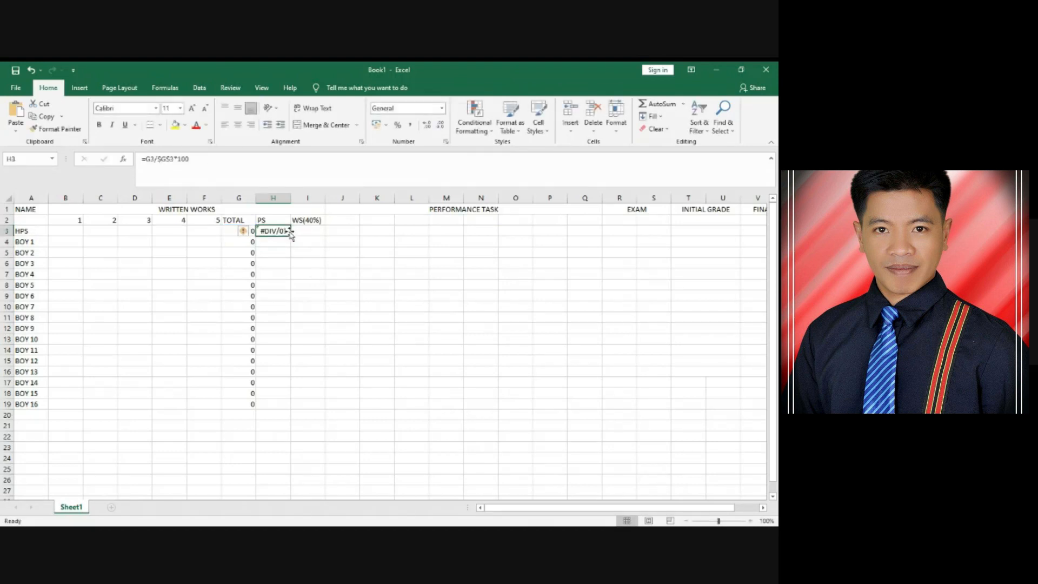
left_click_drag(291, 235, 292, 412)
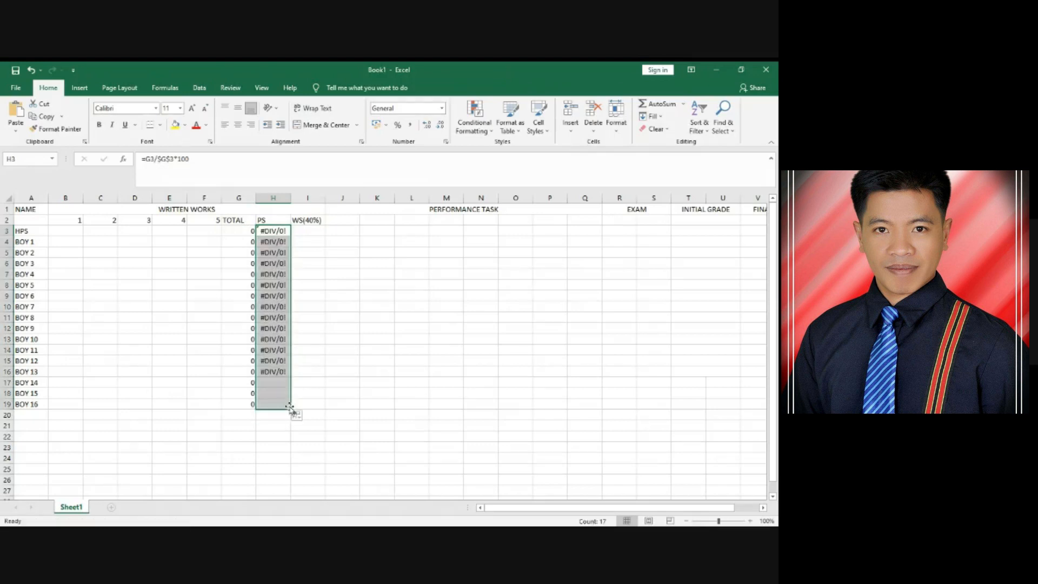
Enter =H3*0.4 in I3 and fill the formula down the WS(40%) column to I19
left_click(311, 232)
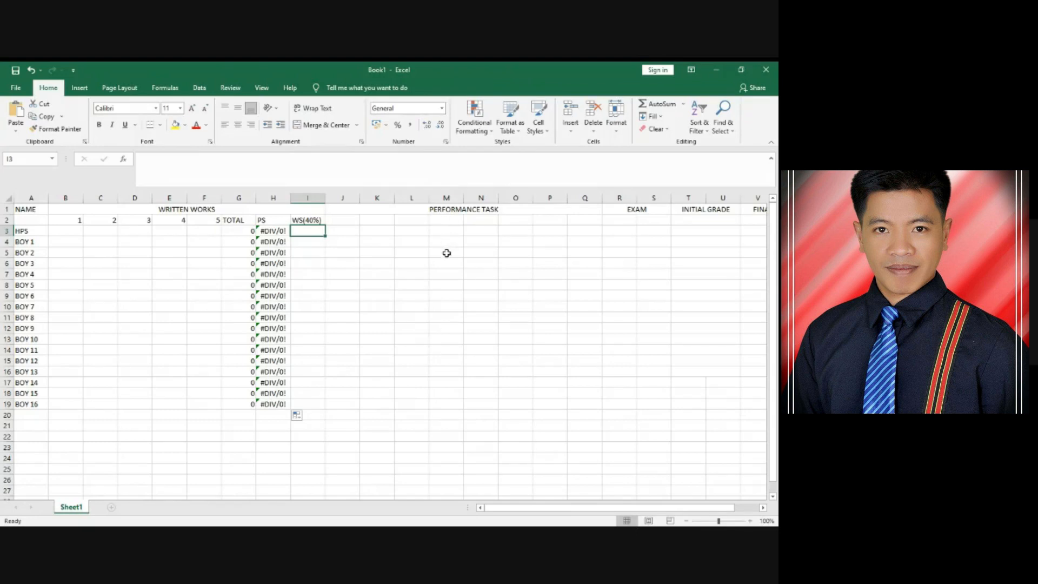
type("=")
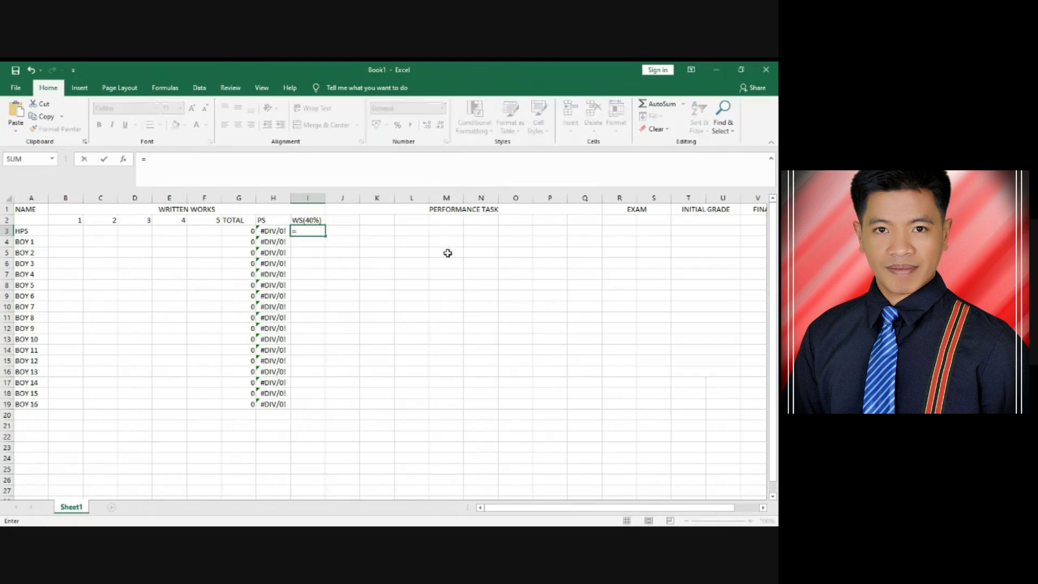
left_click(275, 231)
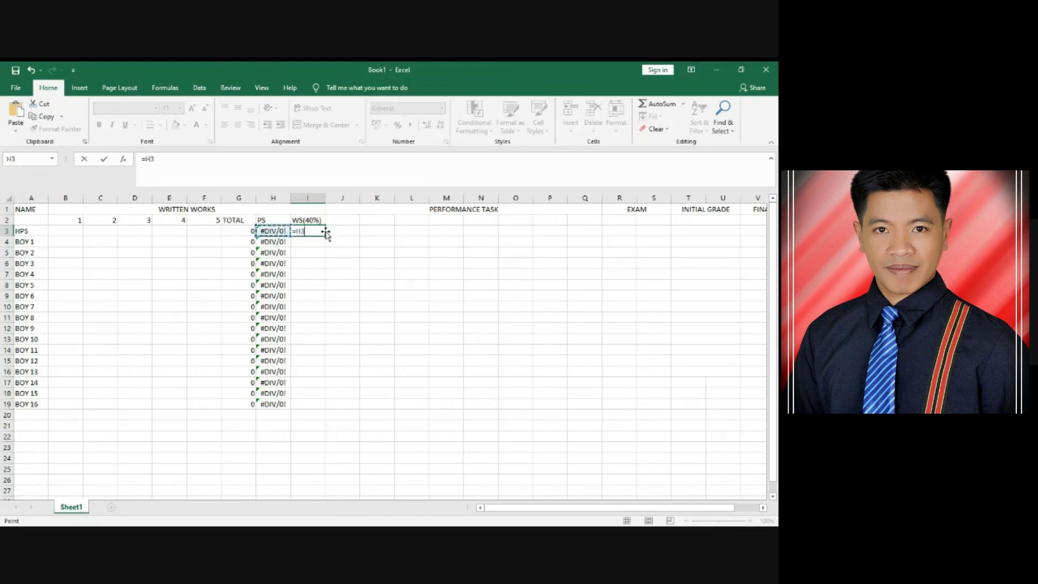
type("*")
key("Return")
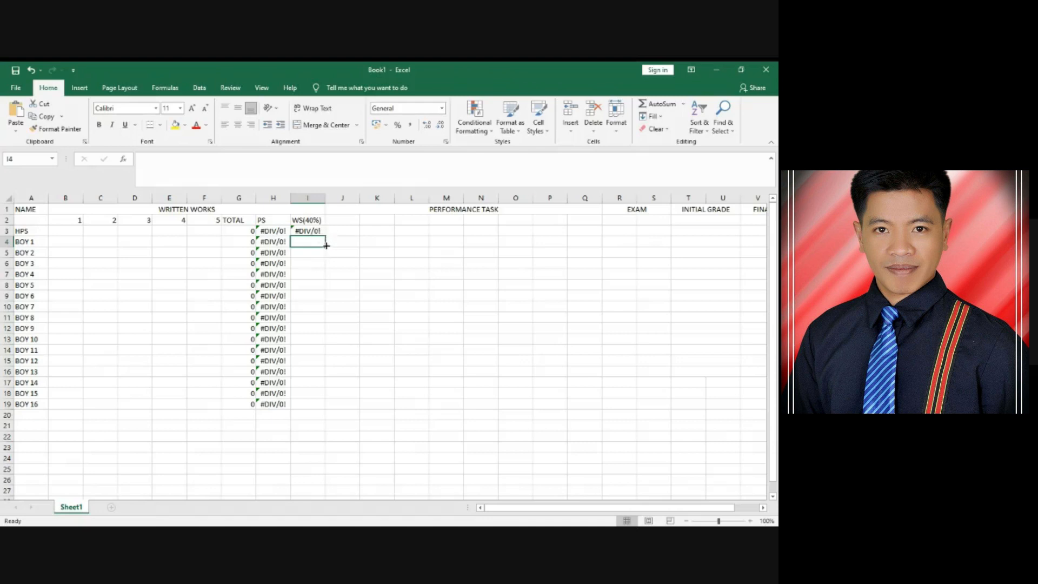
left_click(321, 231)
left_click_drag(324, 235, 326, 409)
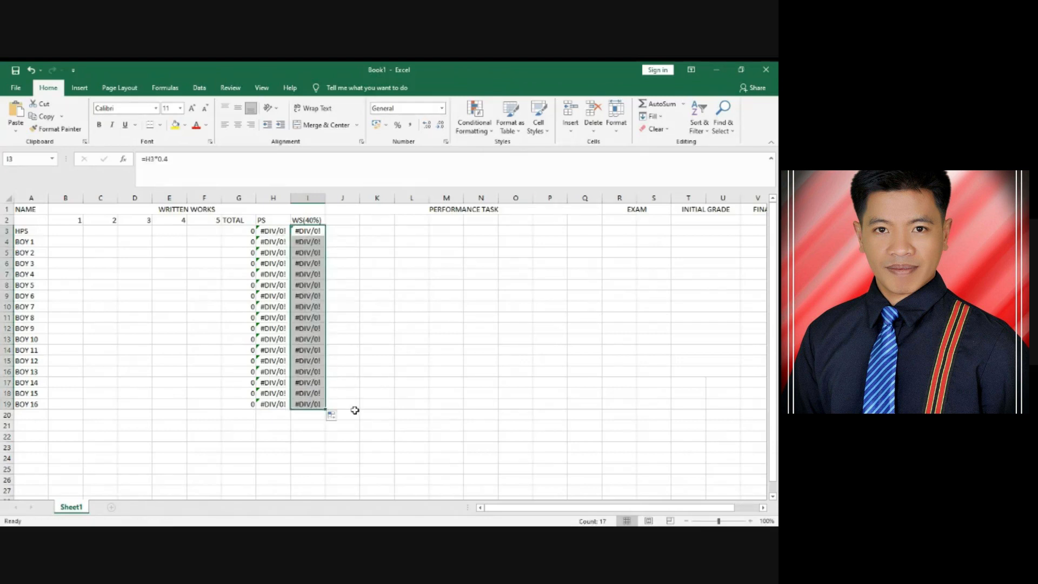
Enter 10 as the highest possible score for each of the five written works in B3:F3
left_click(67, 230)
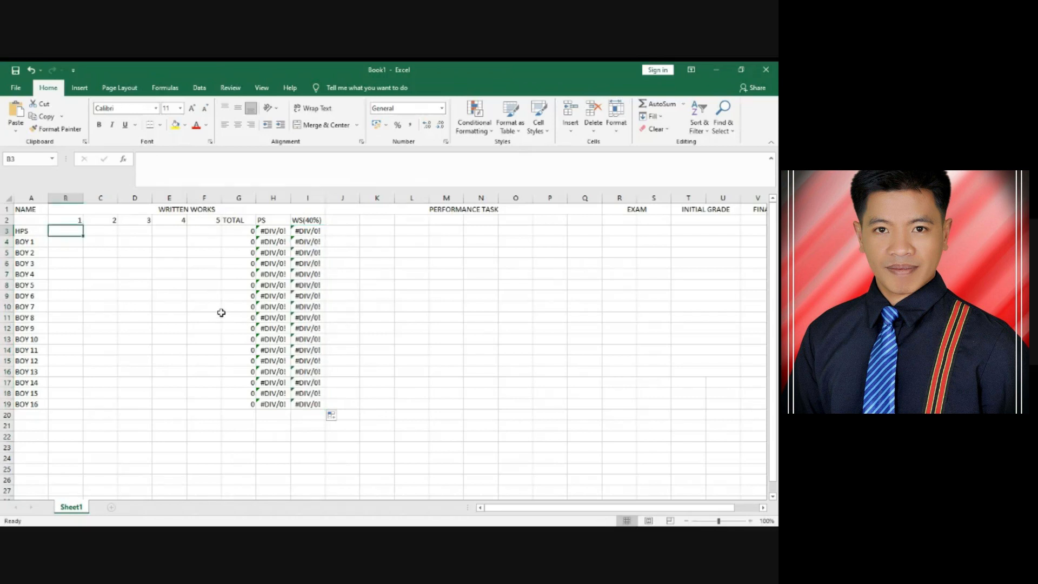
type("10")
key("Tab")
type("10")
key("Tab")
type("10")
key("Tab")
type("10")
key("Tab")
type("10")
key("Tab")
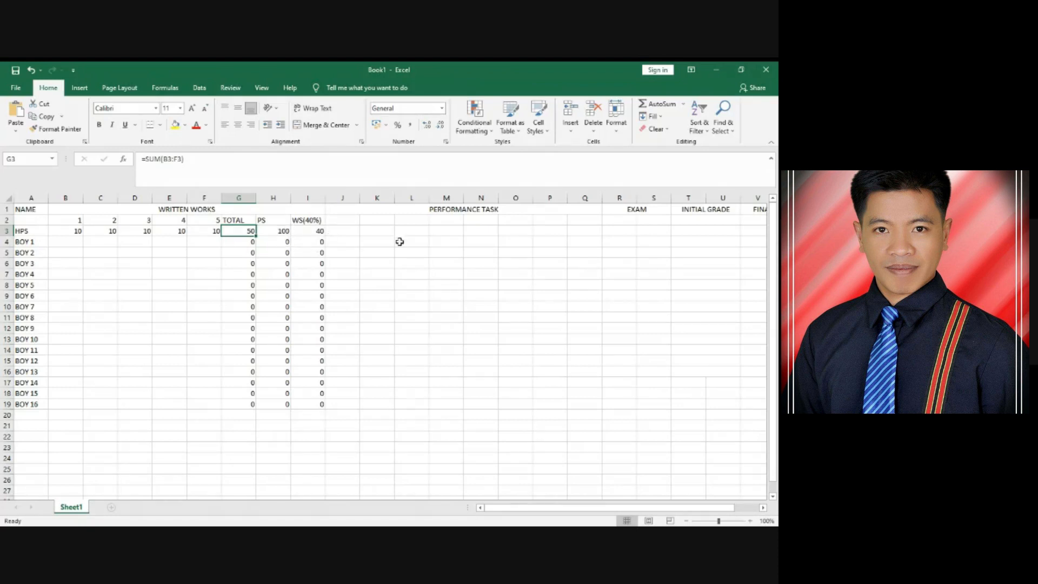
Enter a score of 5 for BOY 1 in each of the five written works in B4:F4
left_click(69, 241)
type("5")
key("Tab")
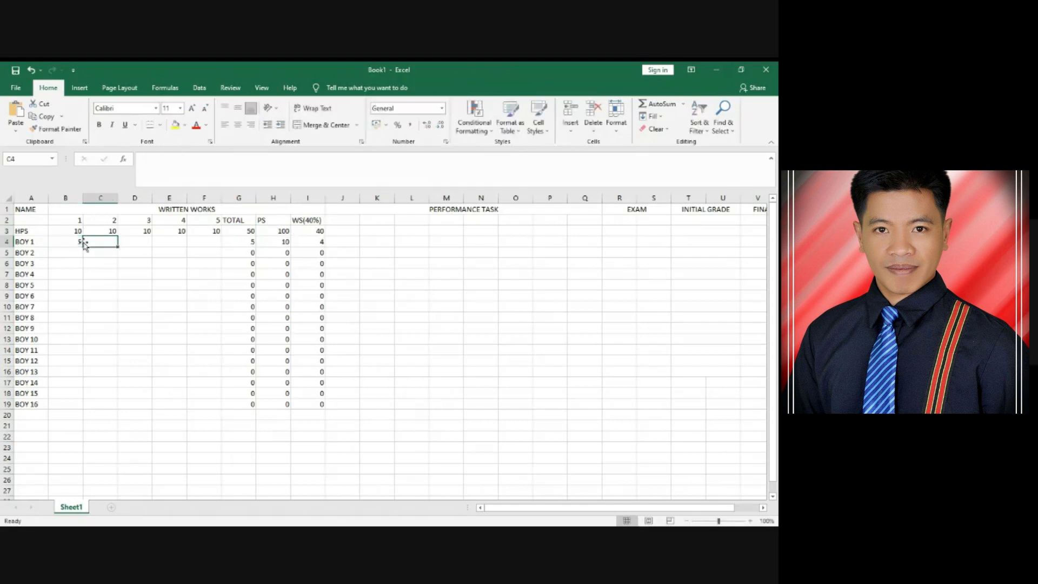
type("5")
key("Tab")
type("5")
key("Tab")
type("5")
key("Tab")
type("5")
key("Tab")
key("Left")
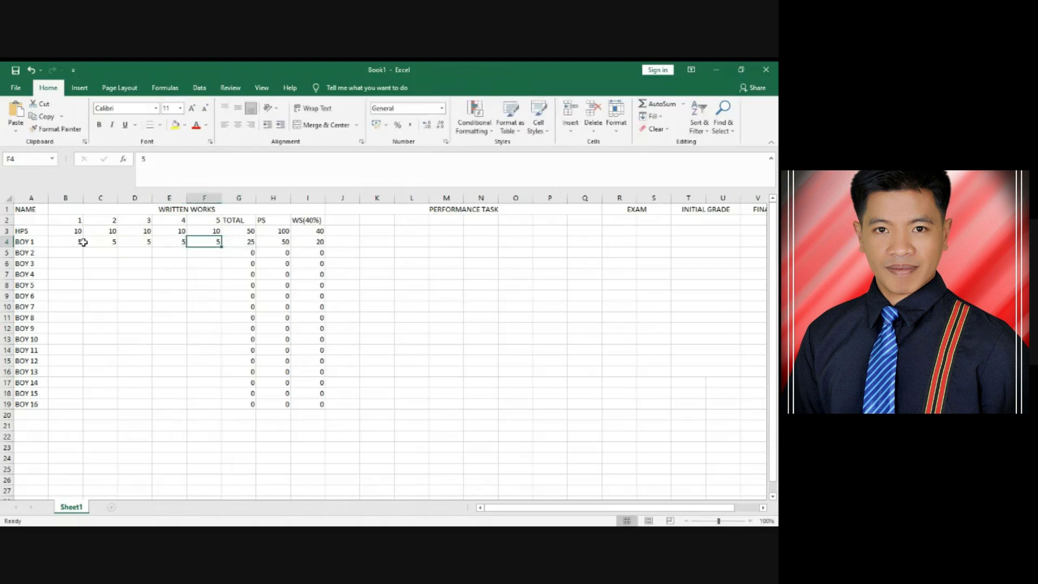
left_click(164, 245)
Enter BOY 2's written works scores 10, 3, 7 and 6 in B5:E5, leaving F5 blank
left_click(73, 251)
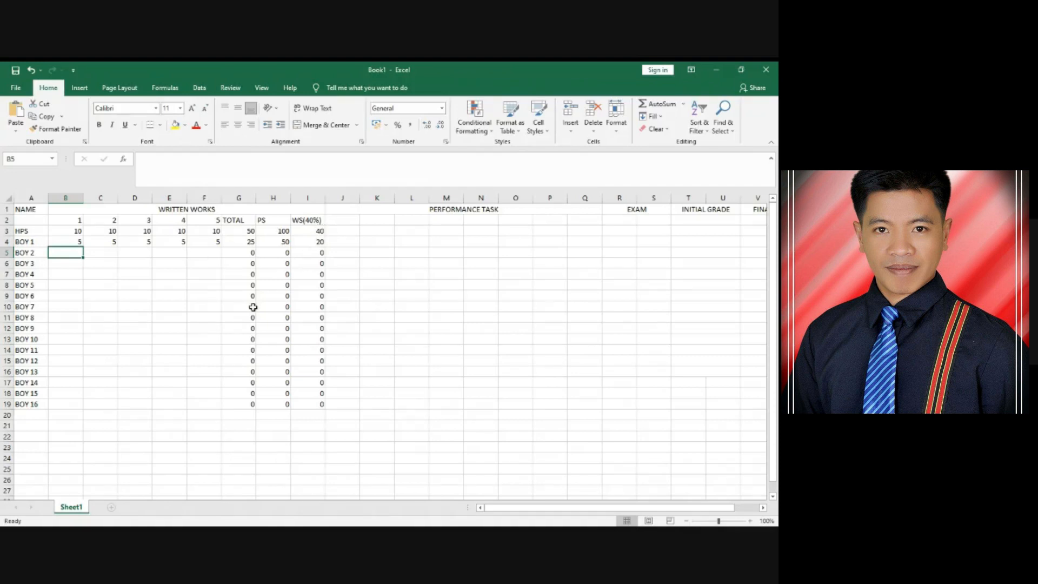
type("10")
key("Tab")
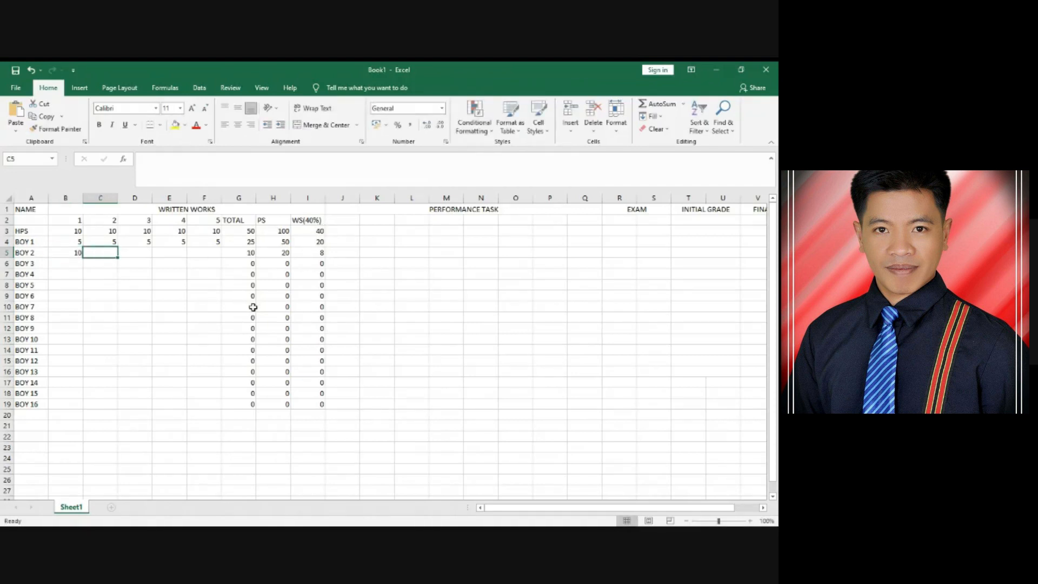
type("3")
key("Tab")
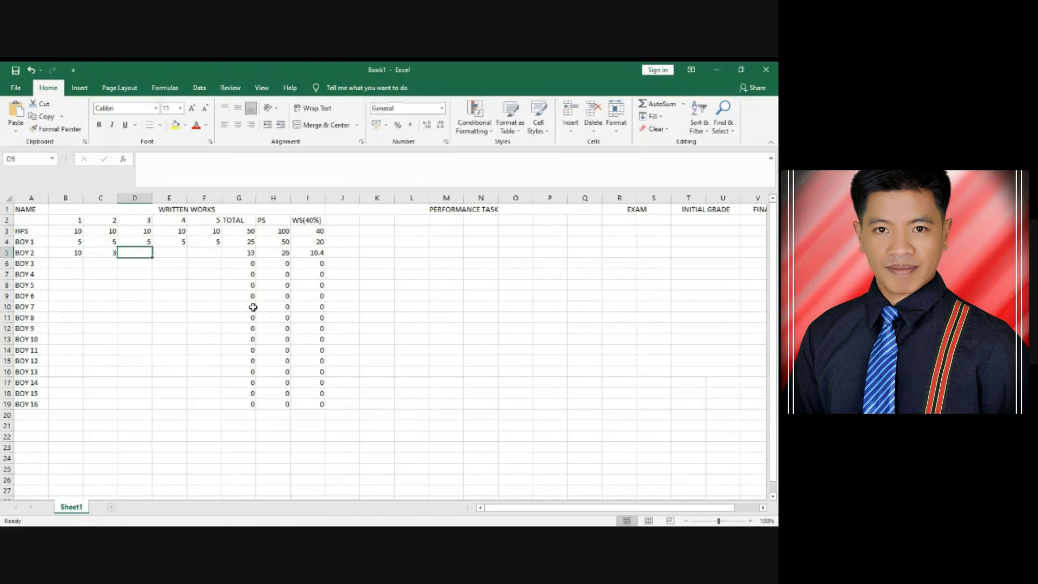
type("7")
key("Tab")
type("6")
key("Tab")
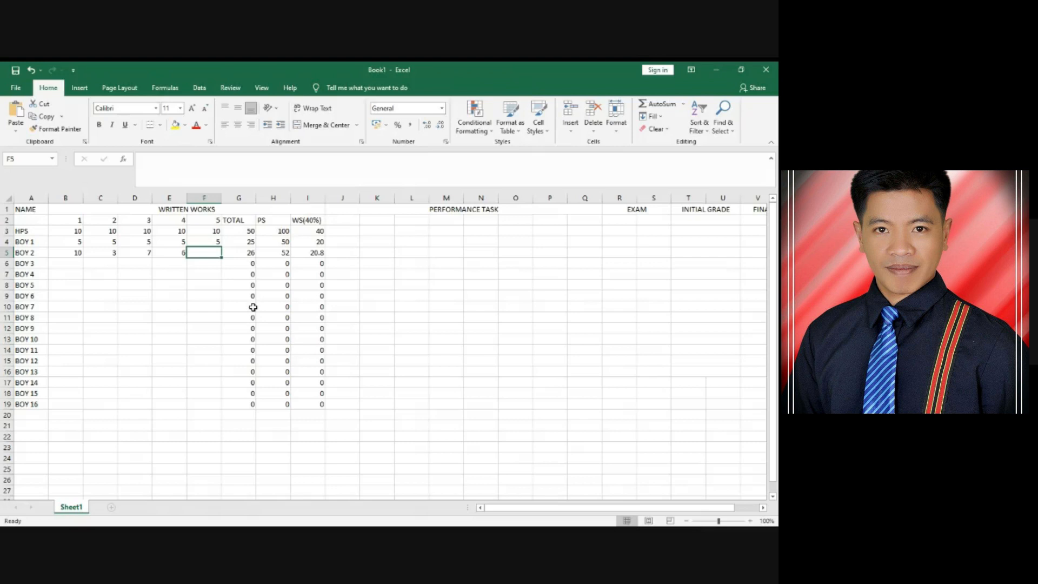
key("Tab")
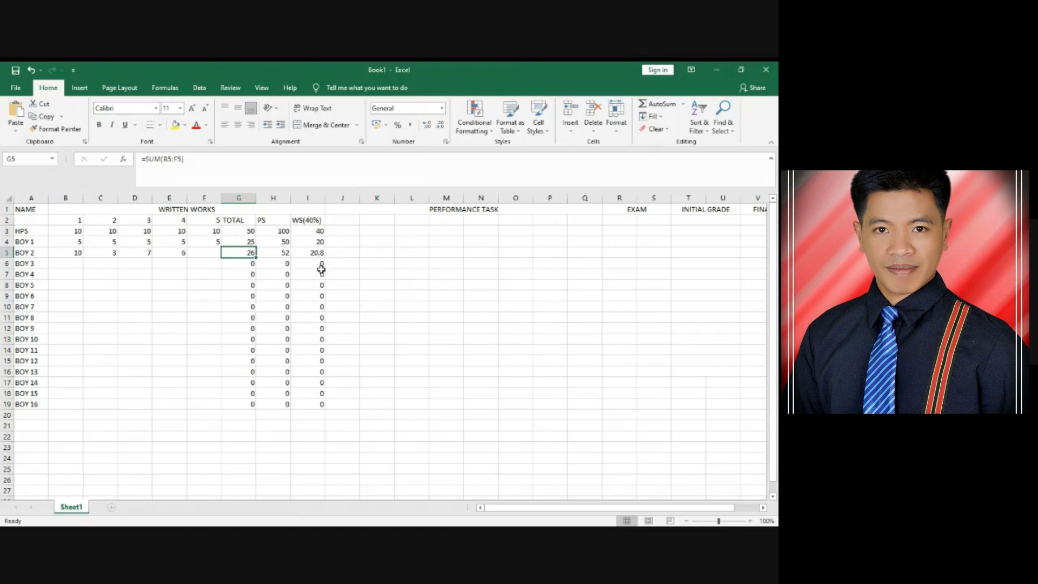
Format the written works WS(40%) values in I3:I19 to show two decimal places
left_click(318, 231)
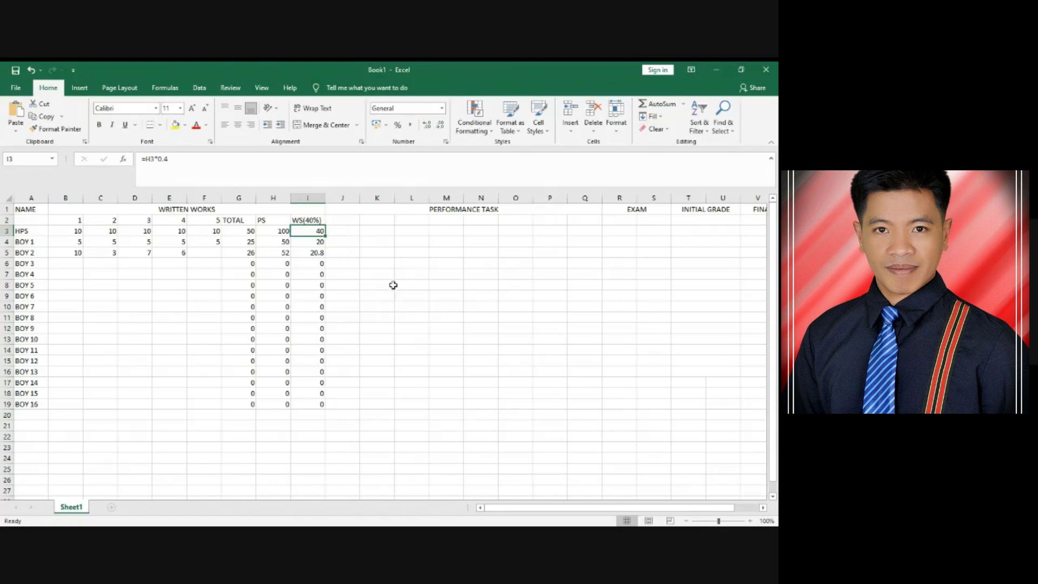
double_click(429, 127)
left_click_drag(326, 236, 336, 408)
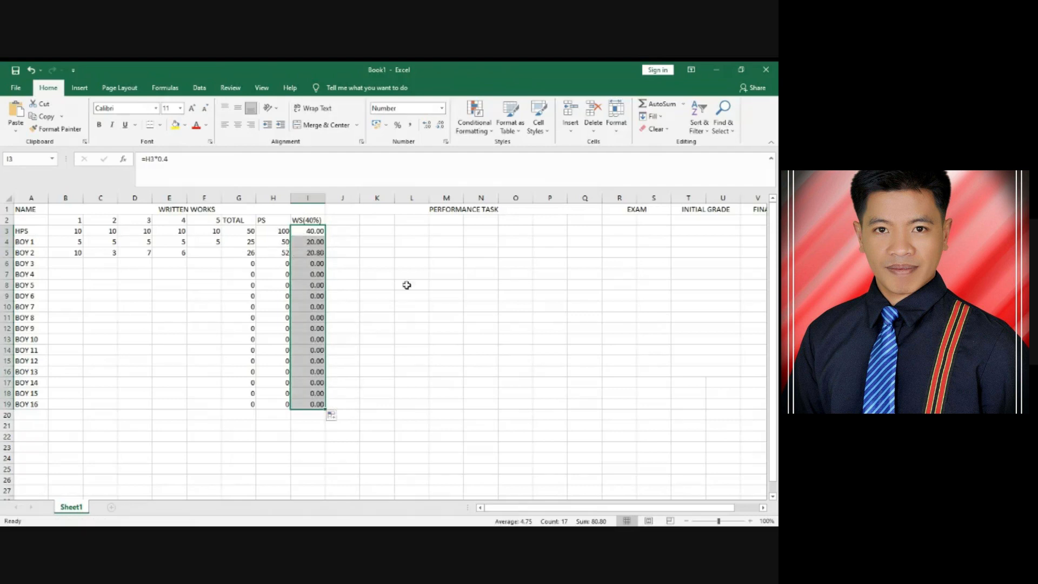
left_click(388, 286)
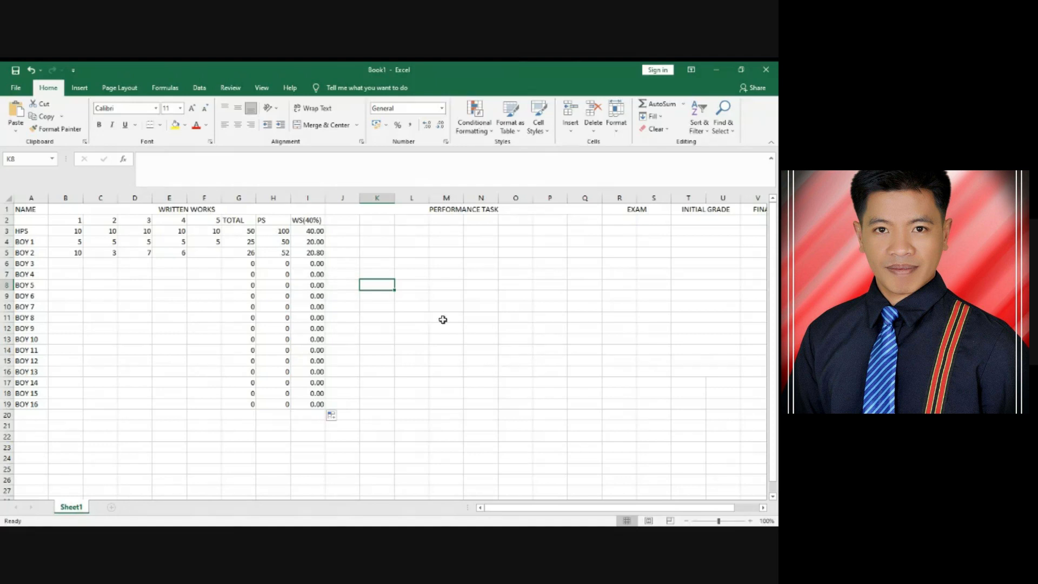
Number J2:M2 from 1 to 4 and label O2, P2 and Q2 as TOTAL, PS and WS(40%) under PERFORMANCE TASK
left_click(345, 221)
type("1\t2\t3\t4\t\t")
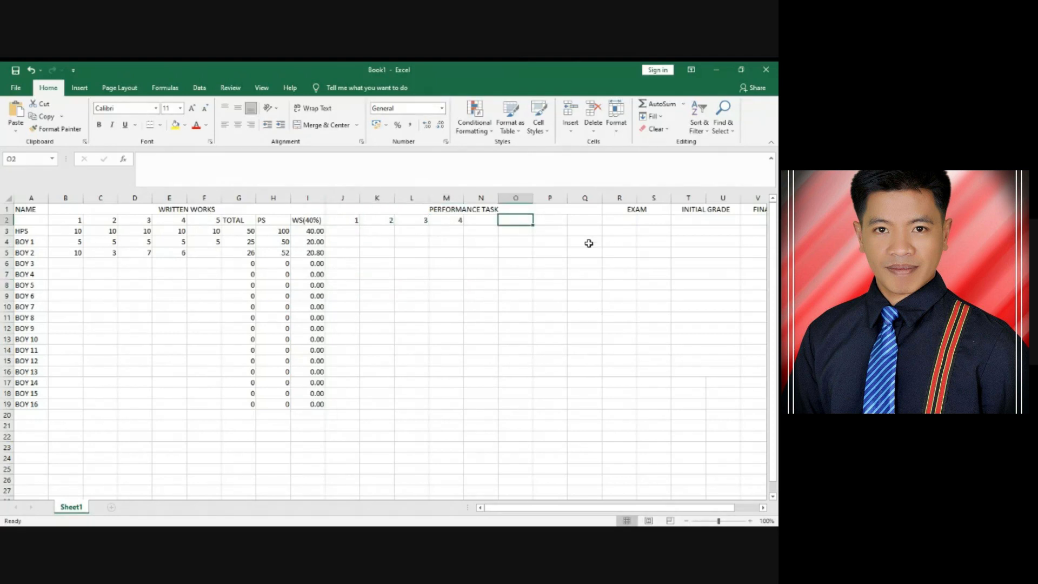
type("TOTAL\tPS\tWS(40%)")
key("Return")
Enter =SUM(J3:N3) in O3 and fill the formula down the performance task TOTAL column to O19
type("=SUM(")
left_click(340, 231)
type(":")
left_click(480, 231)
type(")")
key("Return")
left_click(515, 230)
left_click_drag(533, 236, 540, 408)
Enter =O3/$O$3*100 in P3 and fill the formula down the performance task PS column to P19
left_click(549, 230)
type("=O3/$O$3*100")
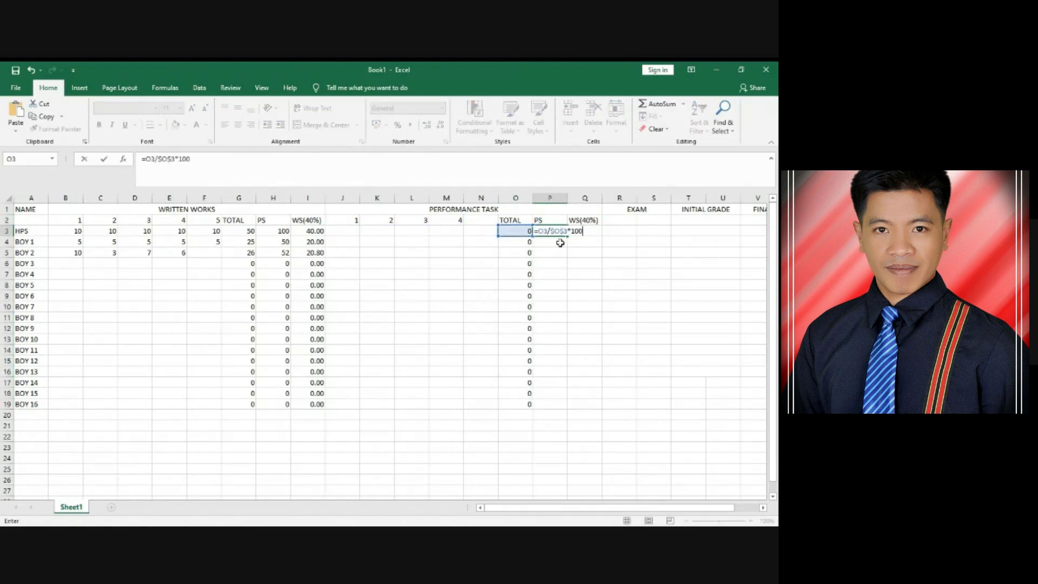
key("Return")
left_click_drag(567, 237, 568, 406)
Enter =P3*0.4 in Q3 and fill the formula down the performance task WS(40%) column to Q19
left_click(583, 232)
type("=P3*0.4")
key("Return")
left_click(585, 231)
left_click_drag(602, 236, 601, 407)
Enter highest possible scores 20, 30, 40 and 50 in J3:M3 and format Q3:Q19 to two decimal places
left_click(343, 230)
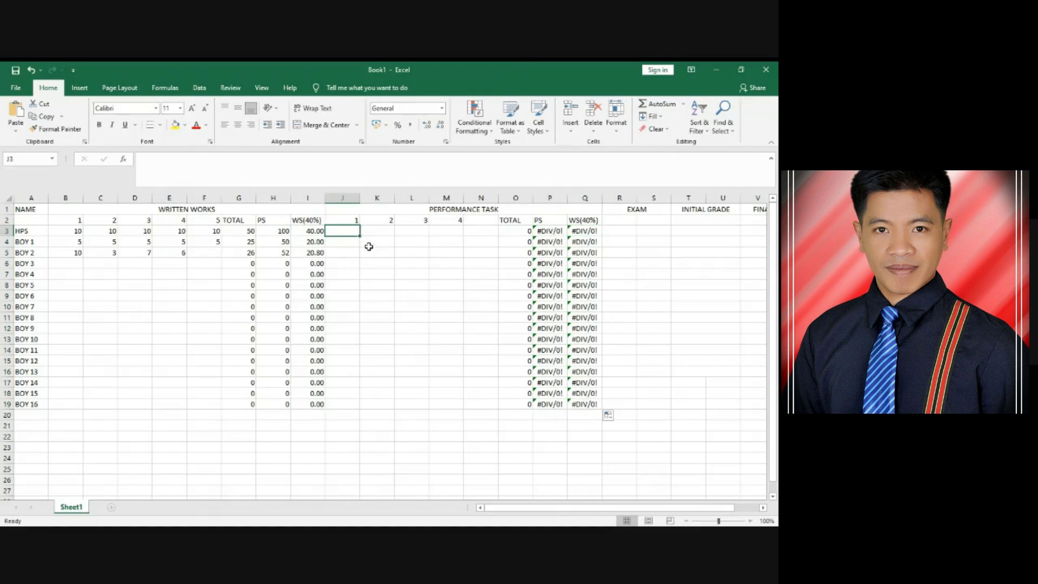
type("20\t30\t40\t50")
left_click(583, 233)
double_click(427, 124)
left_click_drag(602, 236, 602, 406)
Enter BOY 1's performance task scores 12, 25, 36 and 25 in J4:M4
left_click(342, 241)
type("12\t25\t36\t25")
Label R2 as SCORE and S2 as WS(20%) under EXAM
scroll(519, 315, "right", 2)
left_click(552, 219)
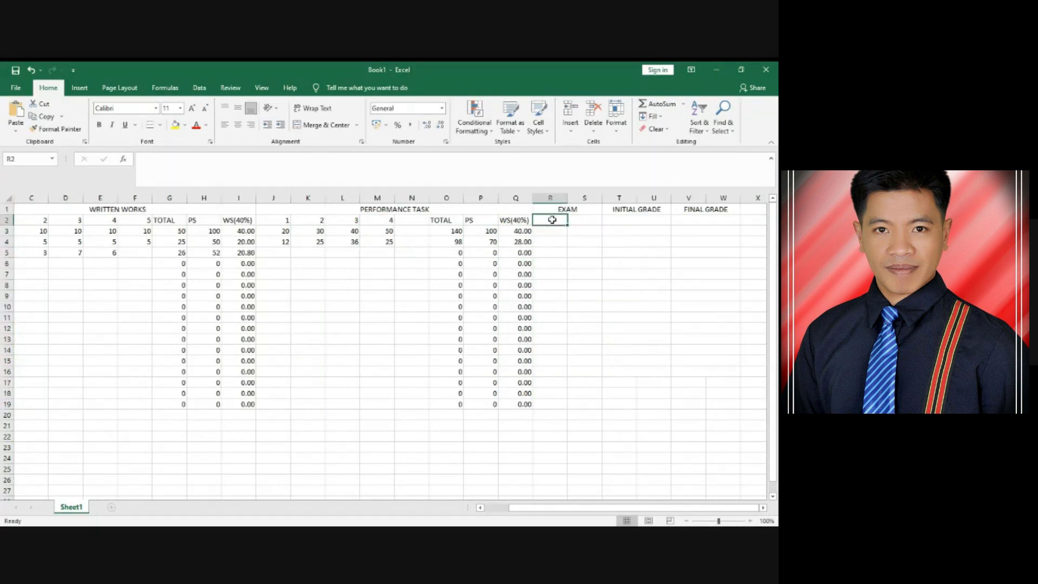
type("SCORE")
left_click(584, 220)
type("WS(20%)")
key("Return")
Try =R3*20 in S3, filled down to S19, with 80 as the highest possible exam score in R3
type("=")
left_click(550, 231)
type("*20")
key("Return")
left_click(586, 232)
double_click(602, 237)
key("Left")
type("80")
key("Return")
key("Up")
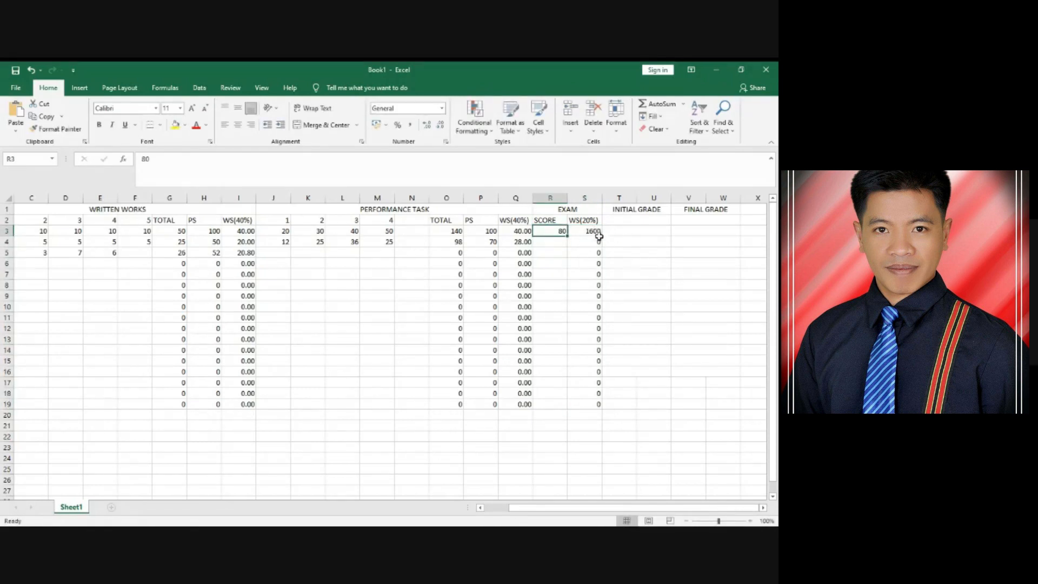
Undo the R3 exam score, the fill down column S and the =R3*20 formula in S3
key("ctrl+z")
left_click(591, 230)
key("ctrl+z")
key("ctrl+z")
Try =R3/R3*20 in S3 with 80 in R3, fill it down the exam WS(20%) column, and undo the attempt
type("=")
left_click(552, 230)
type("/")
left_click(557, 231)
type("*")
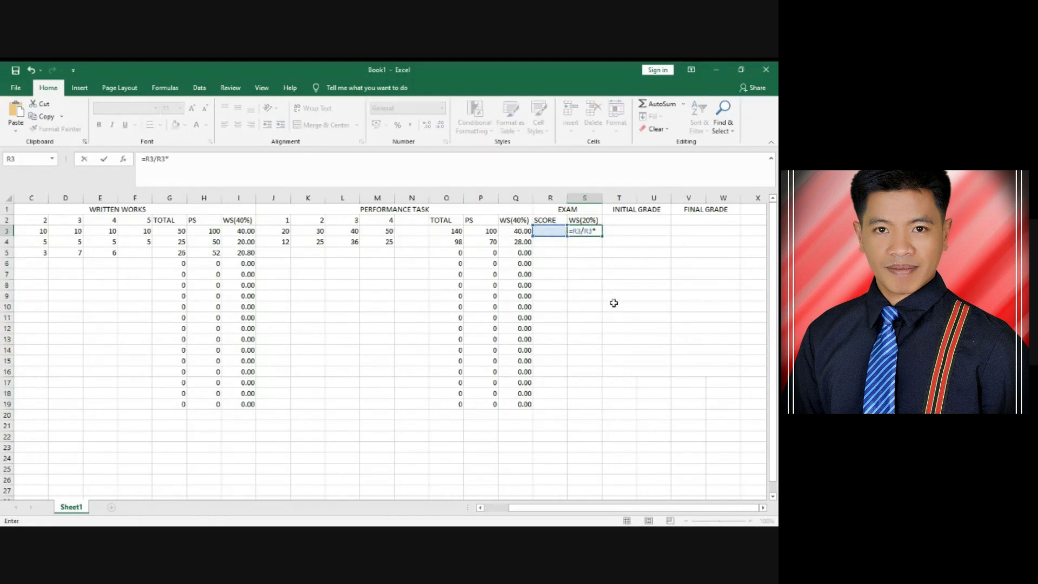
type("20")
key("Return")
left_click(552, 231)
type("80")
key("Return")
double_click(602, 236)
key("ctrl+z")
key("ctrl+z")
Enter =R3/$R$3*20 in S3 and fill the formula down the exam WS(20%) column to S19
type("=")
left_click(553, 231)
type("/$R$3*20")
key("Return")
left_click(595, 231)
double_click(602, 236)
Enter exam scores 80 for HPS, 63 for BOY 1 and 78 for BOY 2 in R3:R5
left_click(553, 231)
type("80")
key("Return")
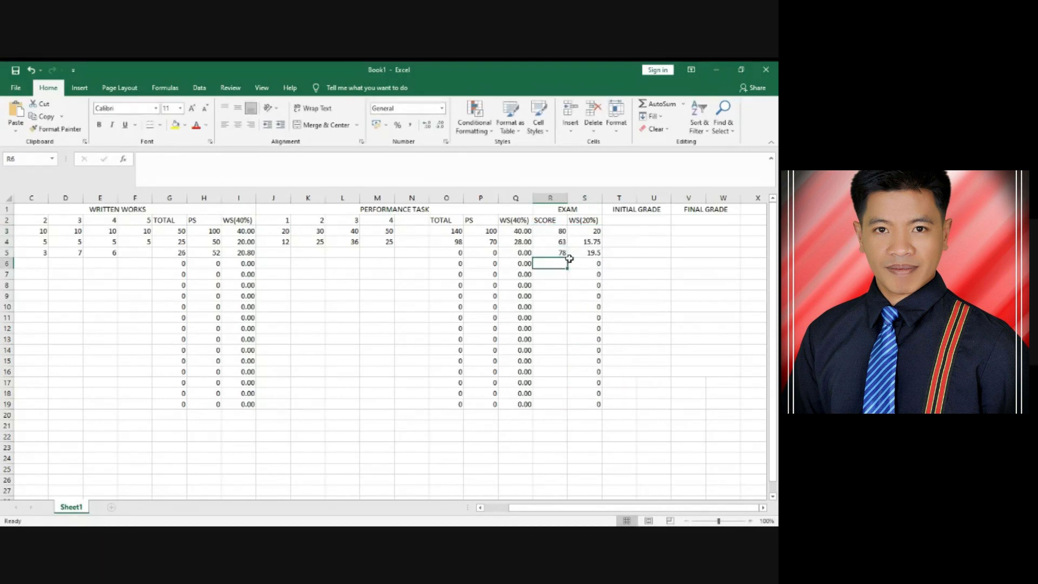
Enter =SUM(I3,Q3,S3) in T3 under INITIAL GRADE to add the three weighted scores of the HPS row
left_click(638, 220)
left_click(626, 232)
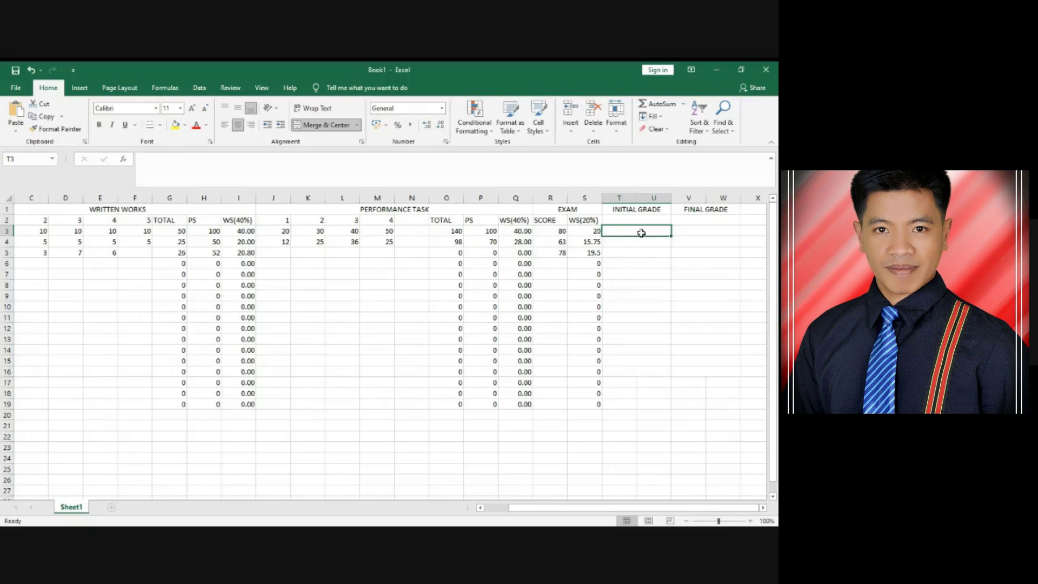
type("=")
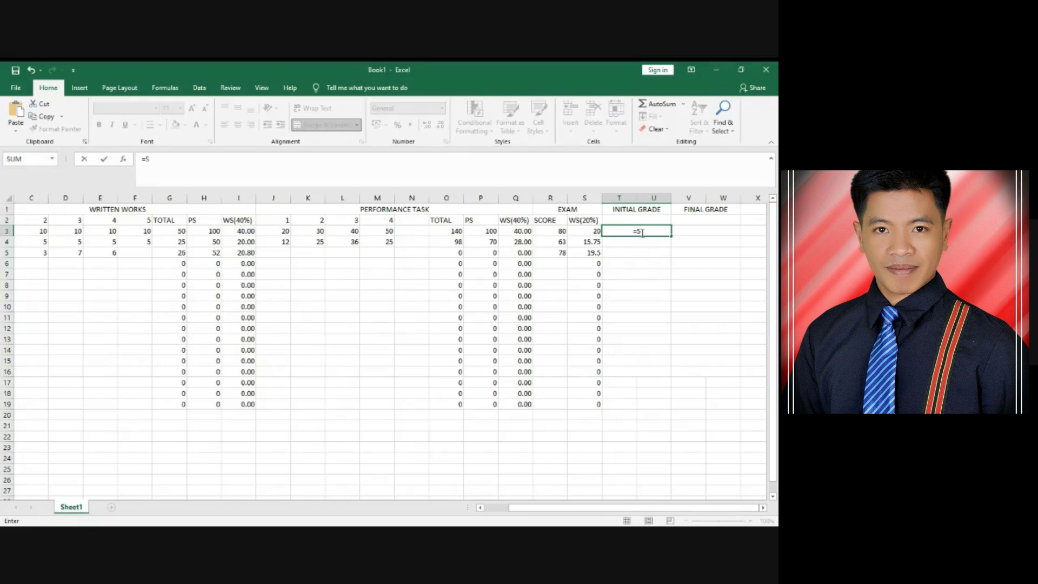
type("SUM(")
left_click_drag(580, 511, 558, 511)
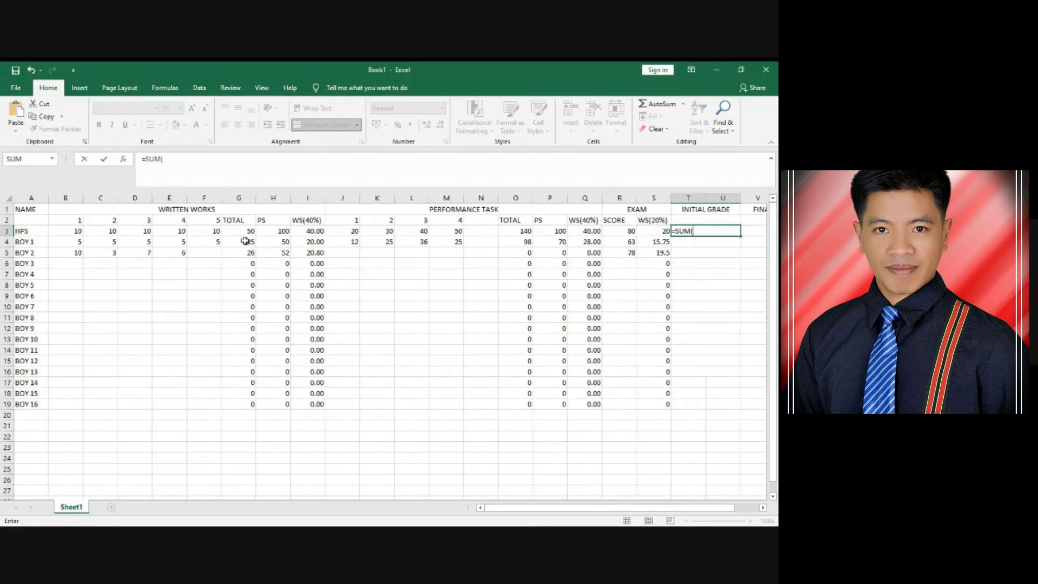
left_click(317, 231)
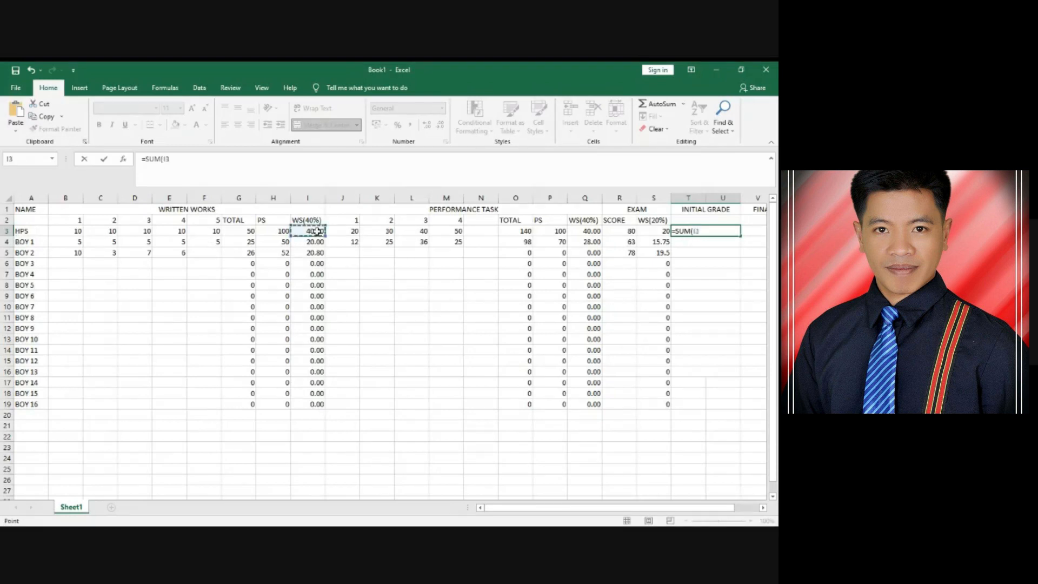
type(",")
left_click(593, 231)
type(",")
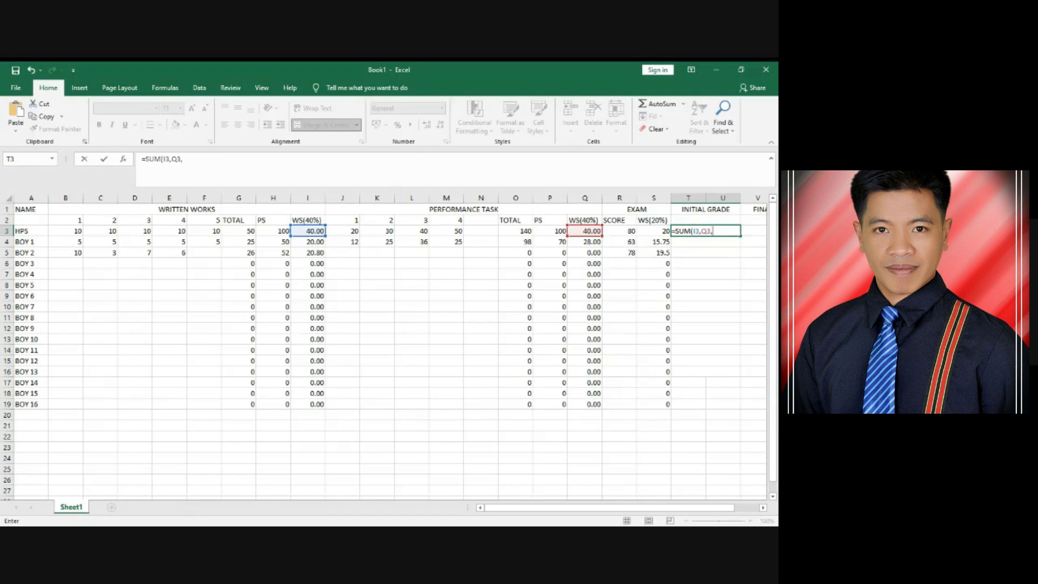
left_click_drag(611, 511, 627, 511)
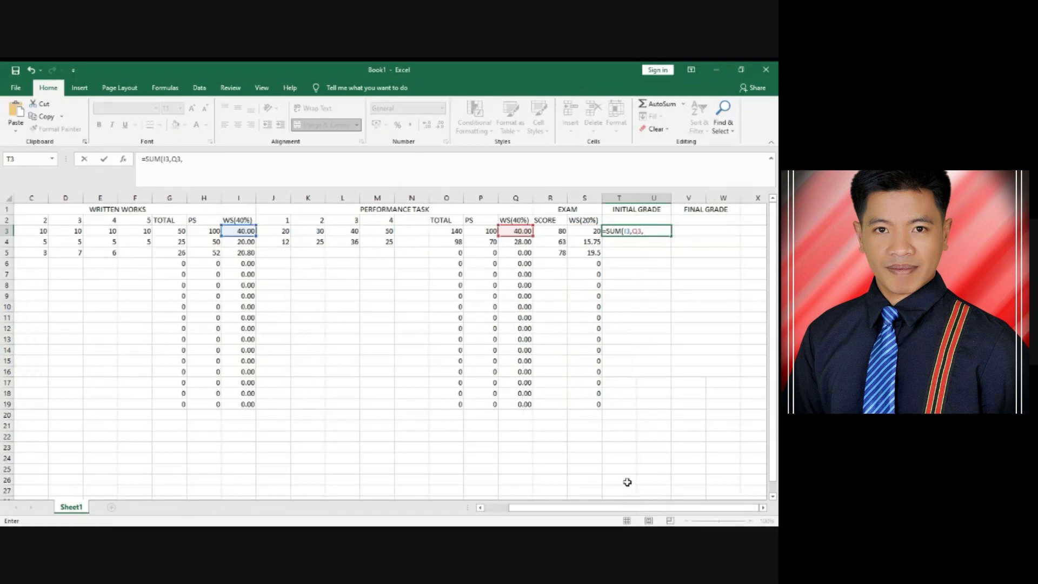
left_click(584, 231)
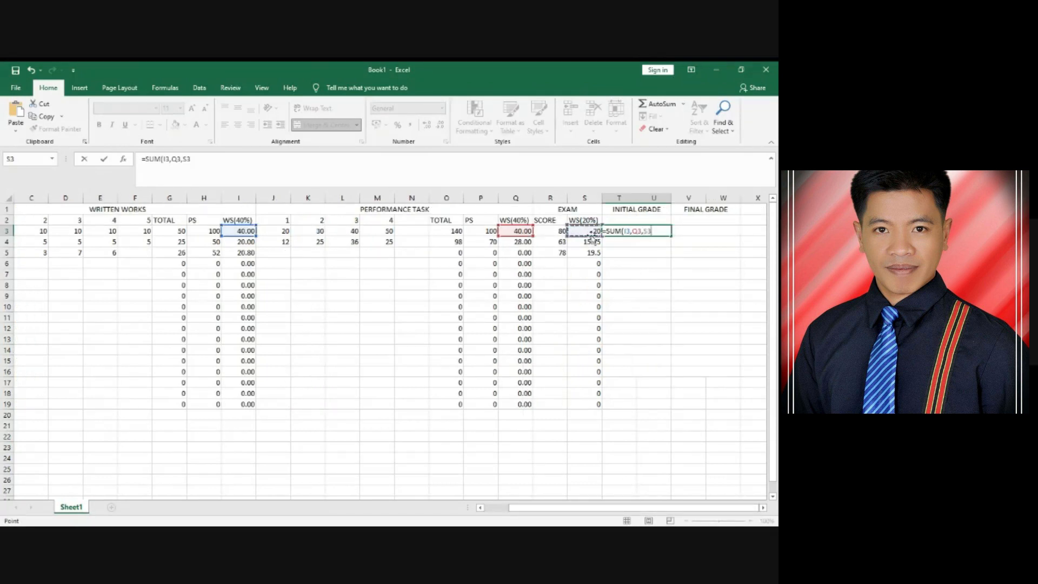
type(")")
key("Return")
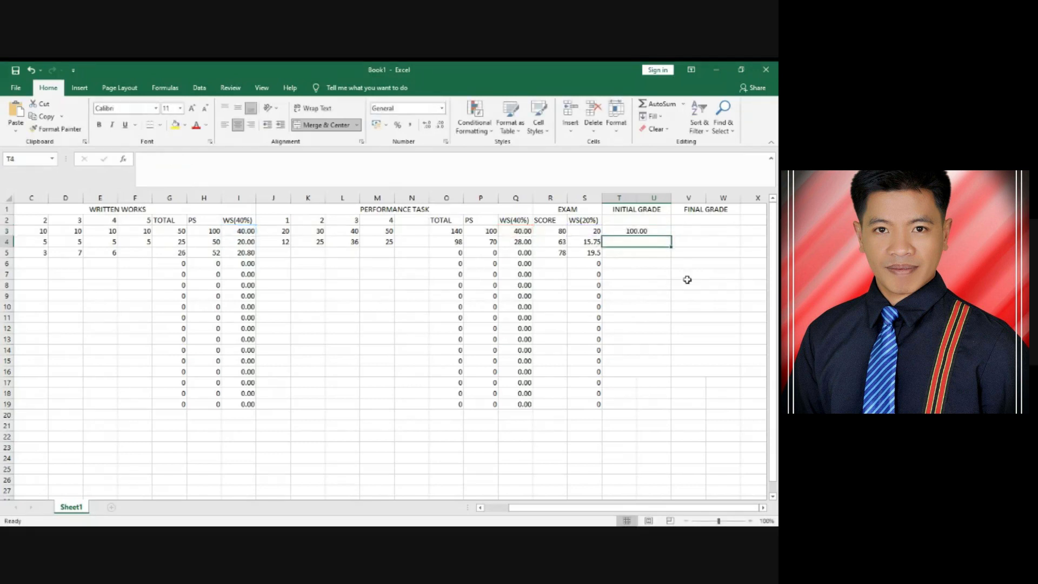
Fill the T3 initial grade formula down the INITIAL GRADE column to row 16
left_click(651, 230)
left_click_drag(670, 237, 667, 374)
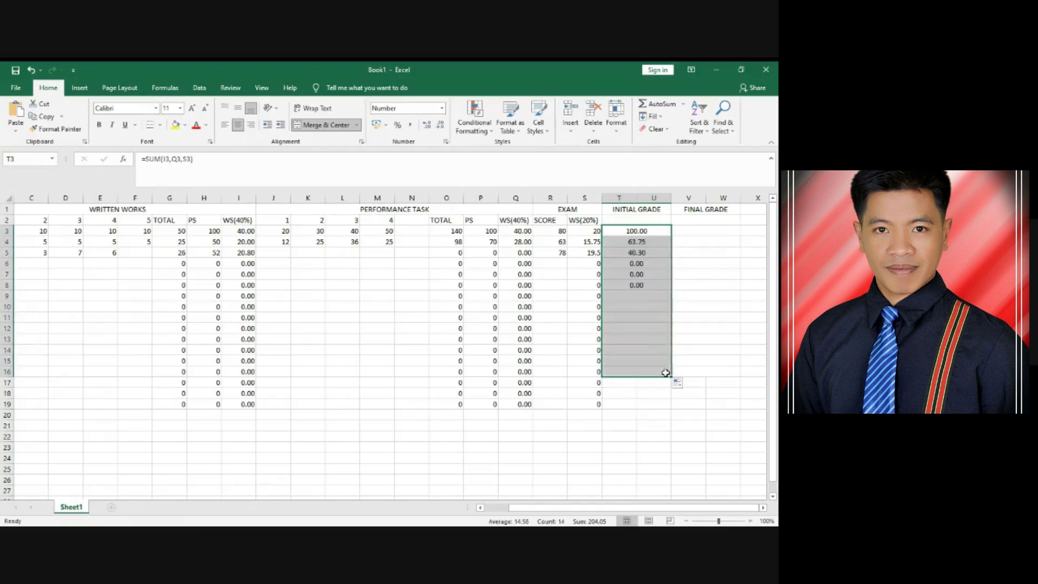
left_click(734, 351)
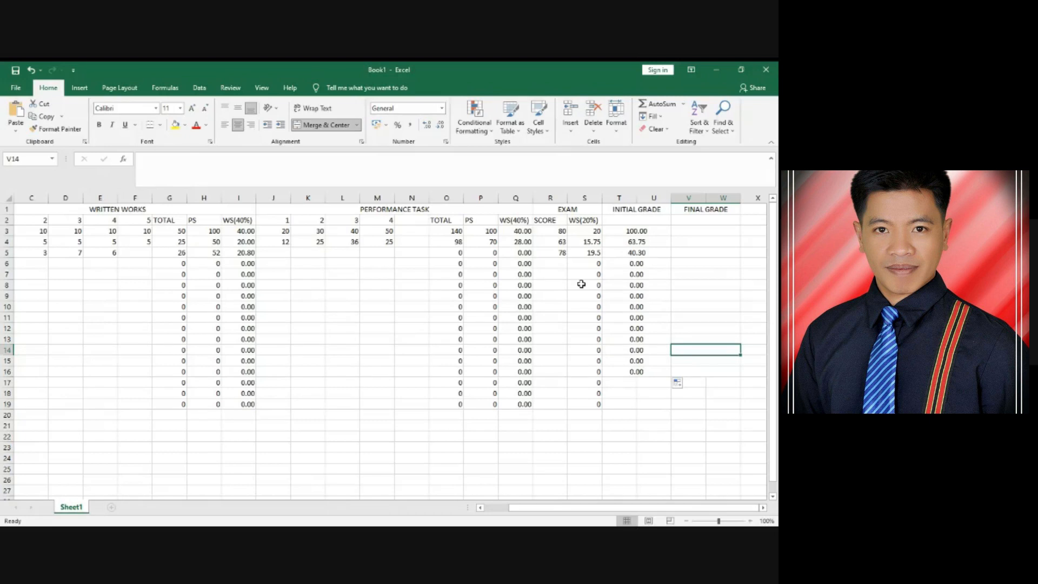
left_click(725, 234)
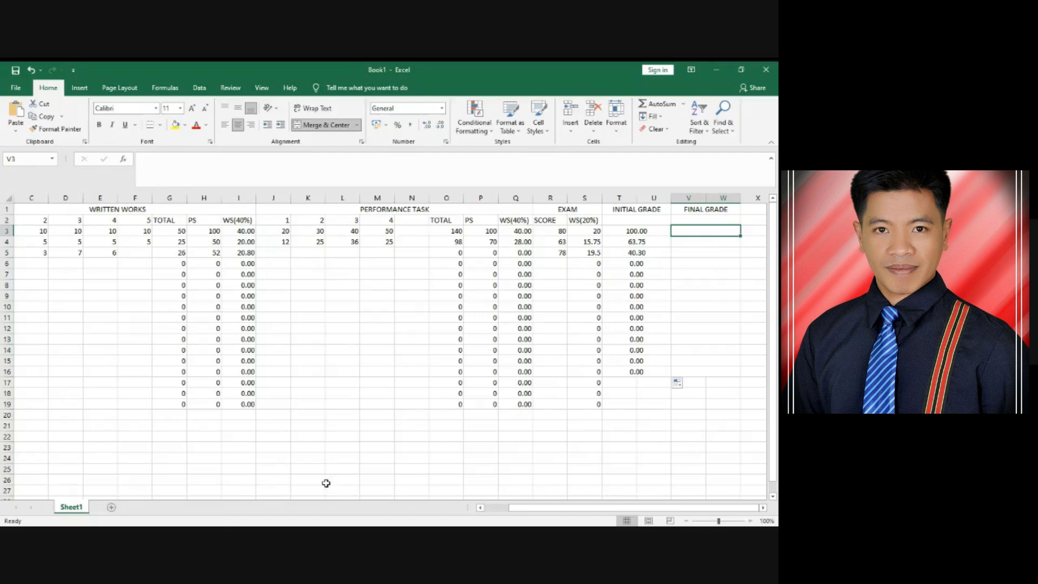
Add a new worksheet, enter 0 in A1 and 4 in A2, and fill the series down to 60 in A16
left_click(111, 507)
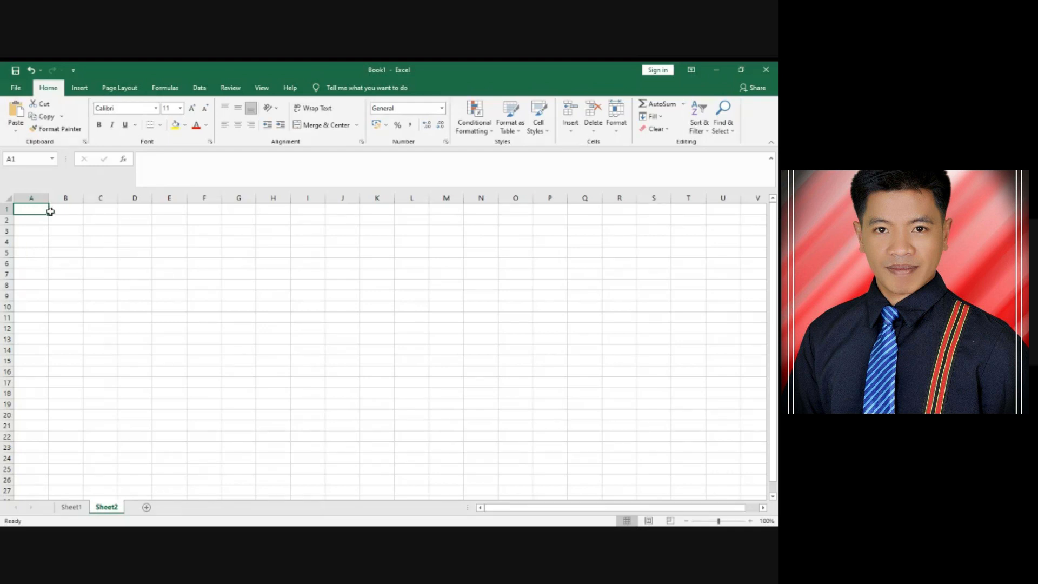
type("0")
key("Return")
type("4")
key("Return")
left_click(31, 209)
left_click_drag(31, 210, 52, 380)
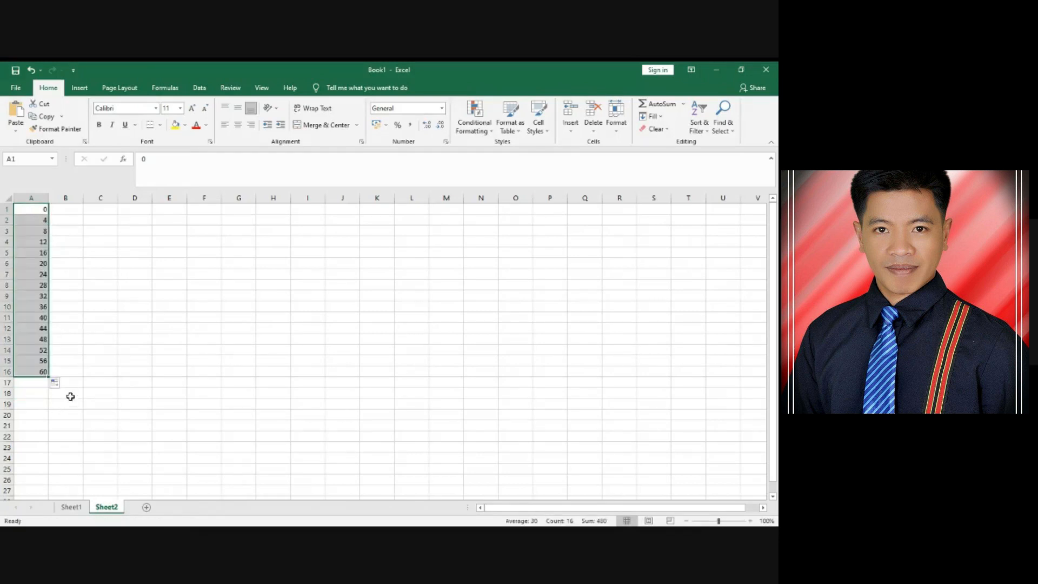
Enter 61.6 in A17 and extend the series from A16:A17 down to 100 in A41
left_click(41, 383)
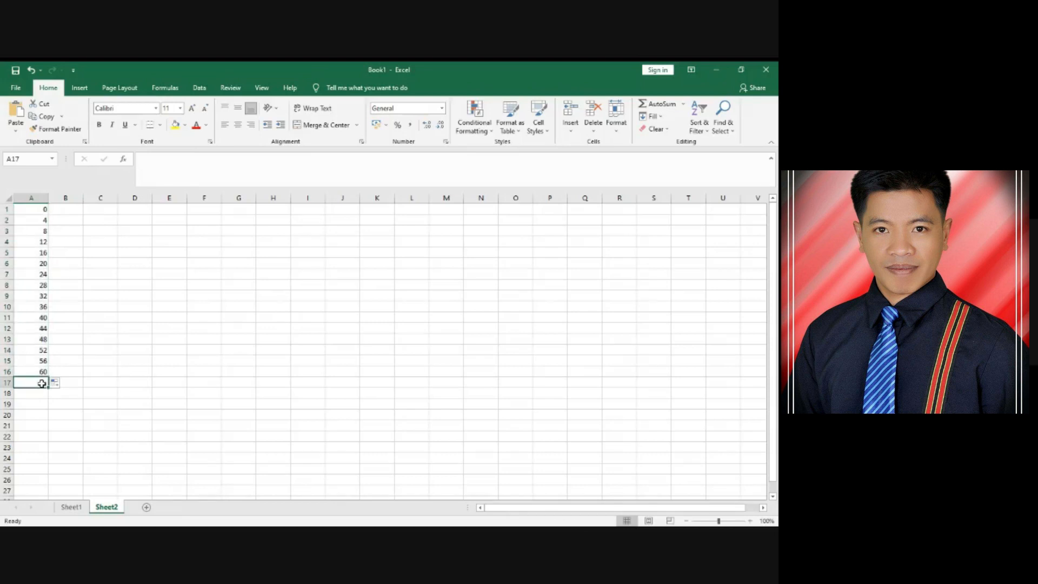
type("61")
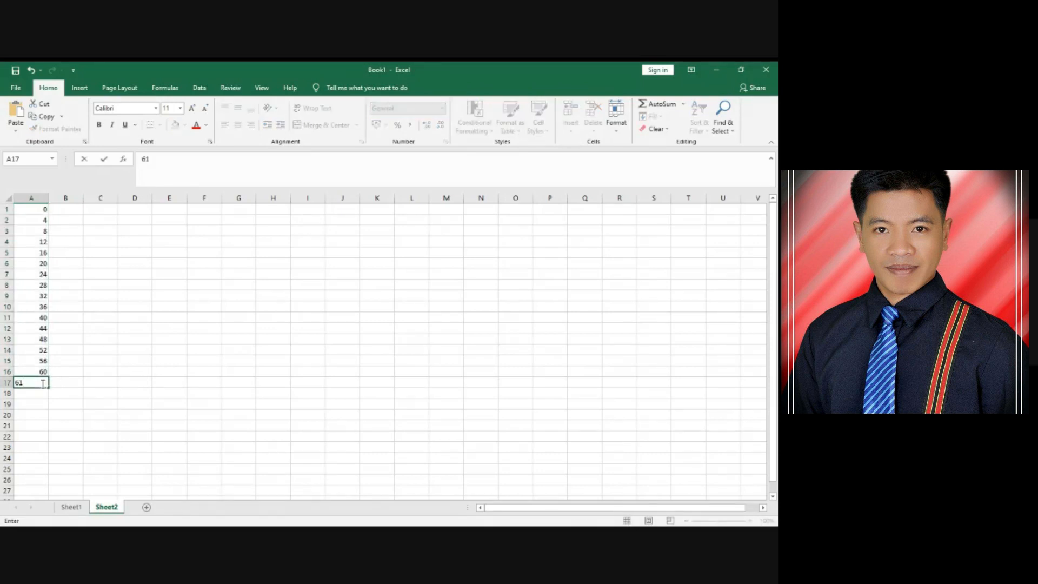
type(".6")
key("Return")
left_click_drag(31, 371, 30, 385)
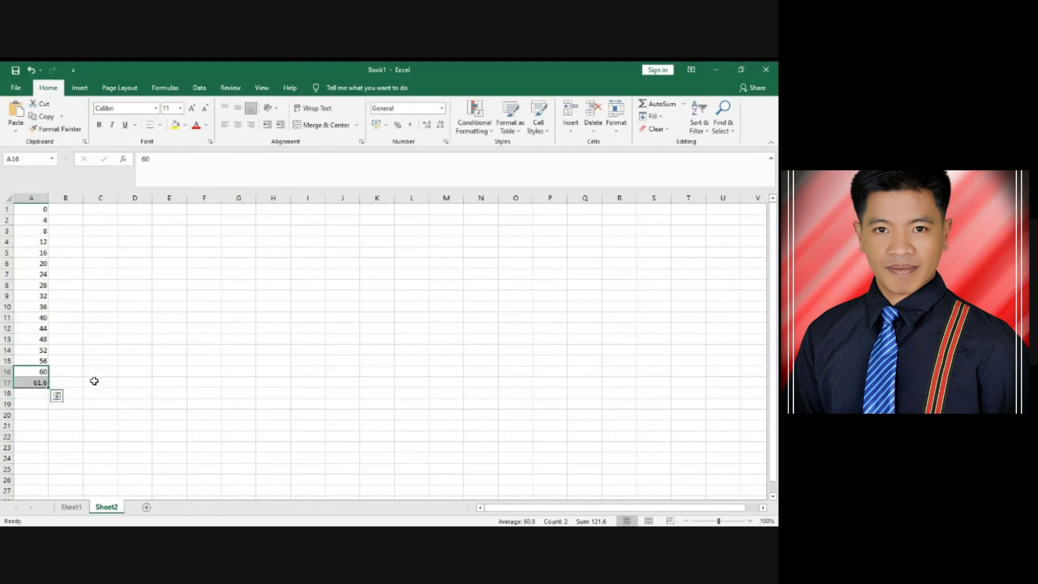
mouse_move(48, 388)
left_mouse_down()
mouse_move(47, 481)
mouse_move(46, 361)
mouse_move(48, 388)
left_mouse_up()
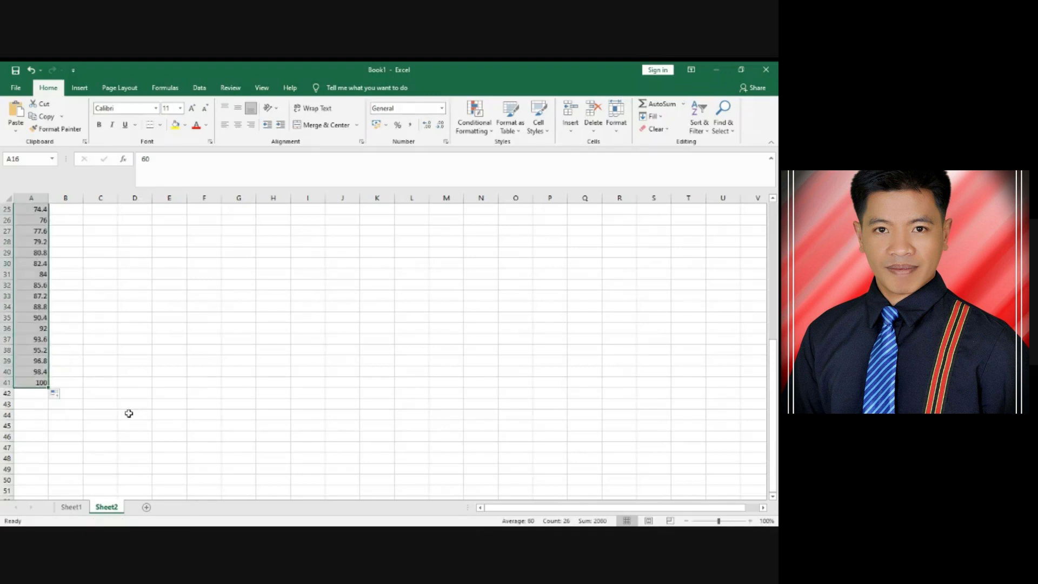
scroll(124, 432, "up", 6)
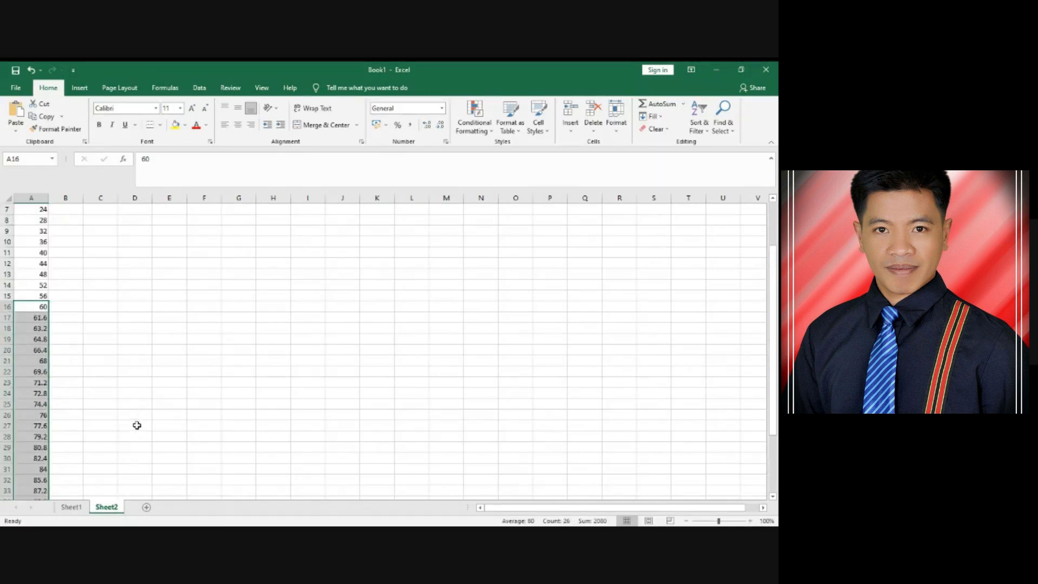
scroll(136, 426, "up", 2)
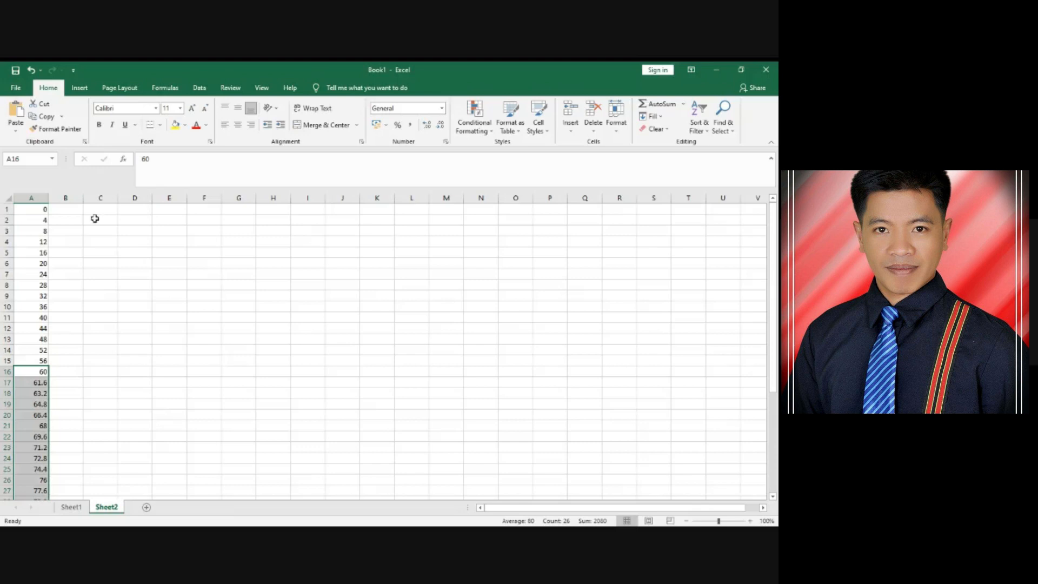
Enter 3.99 in B1 and 7.99 in B2, and fill the series down to 59.99 in B15
left_click(73, 211)
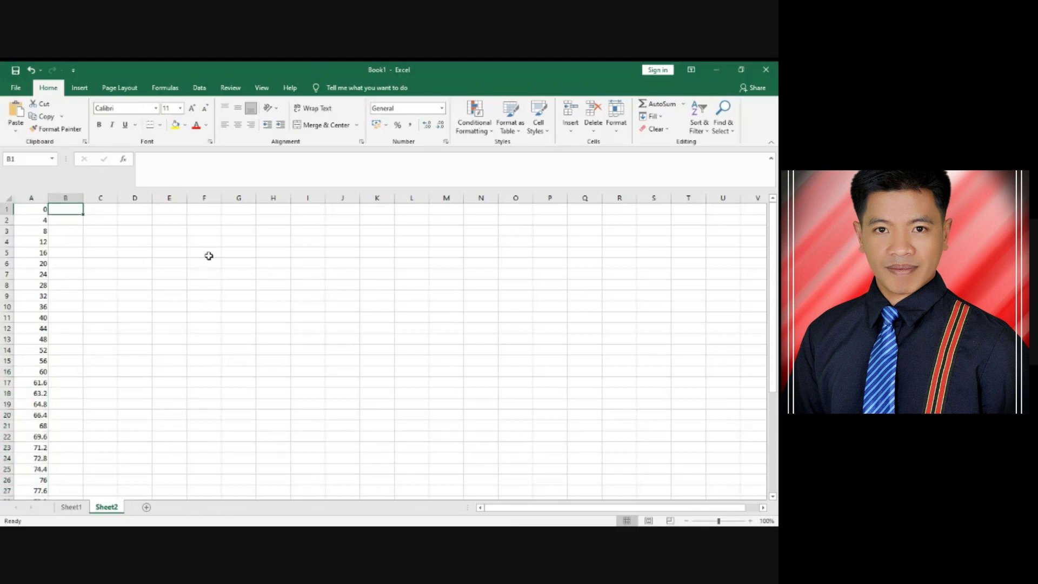
type("3.")
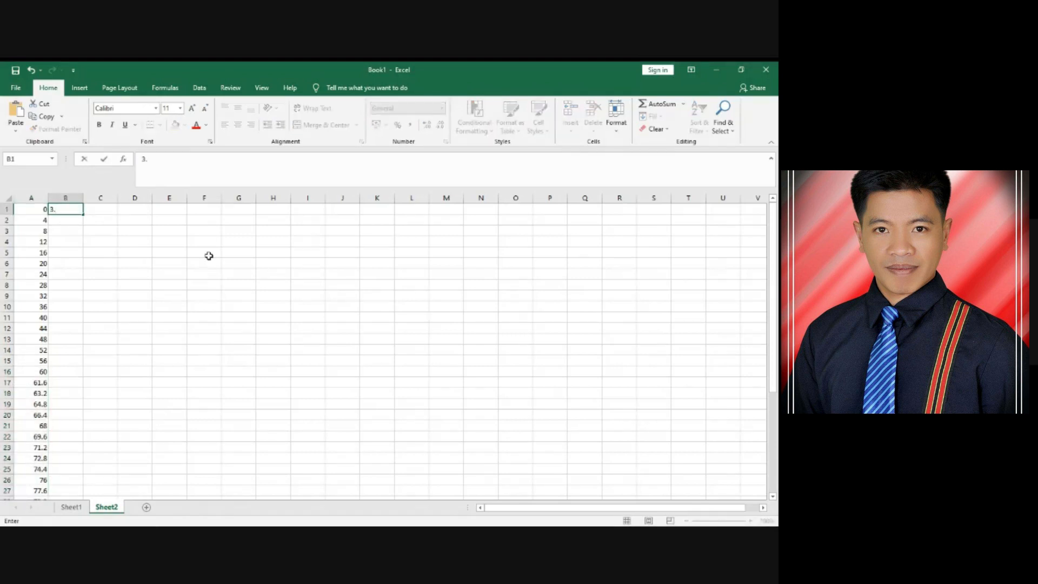
type("99")
key("Return")
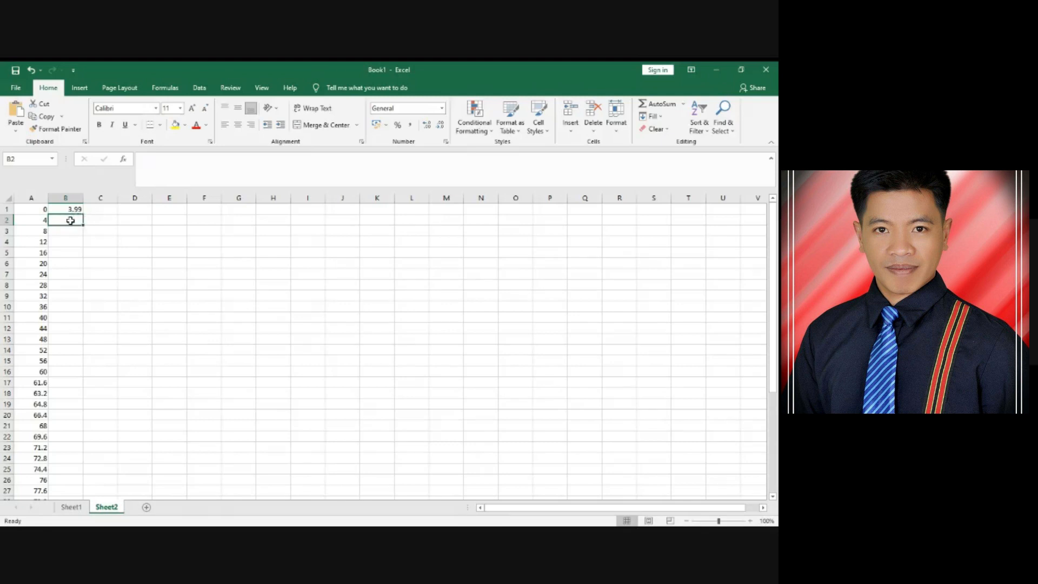
type("7.99")
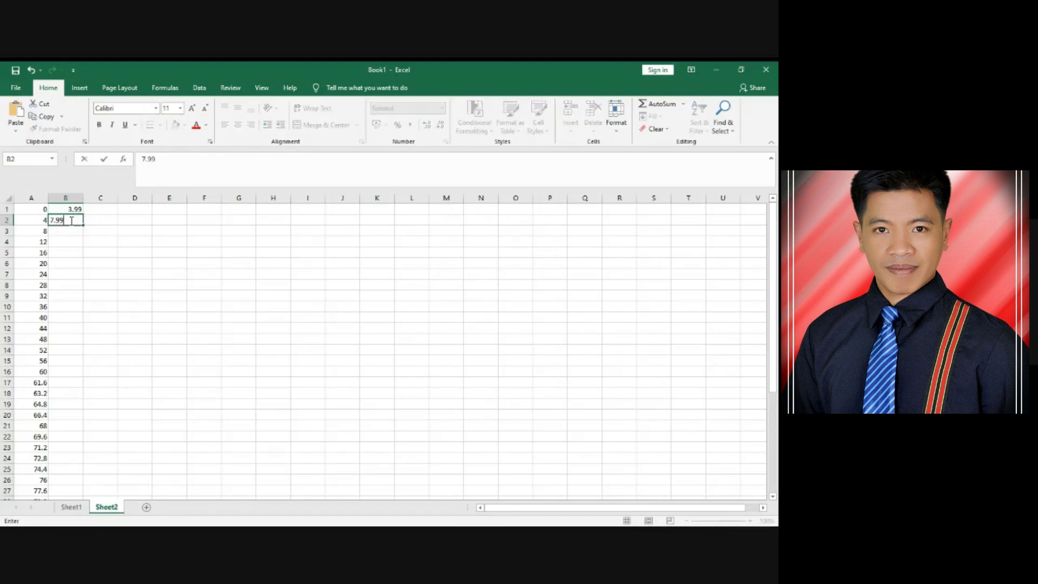
left_click_drag(63, 208, 88, 363)
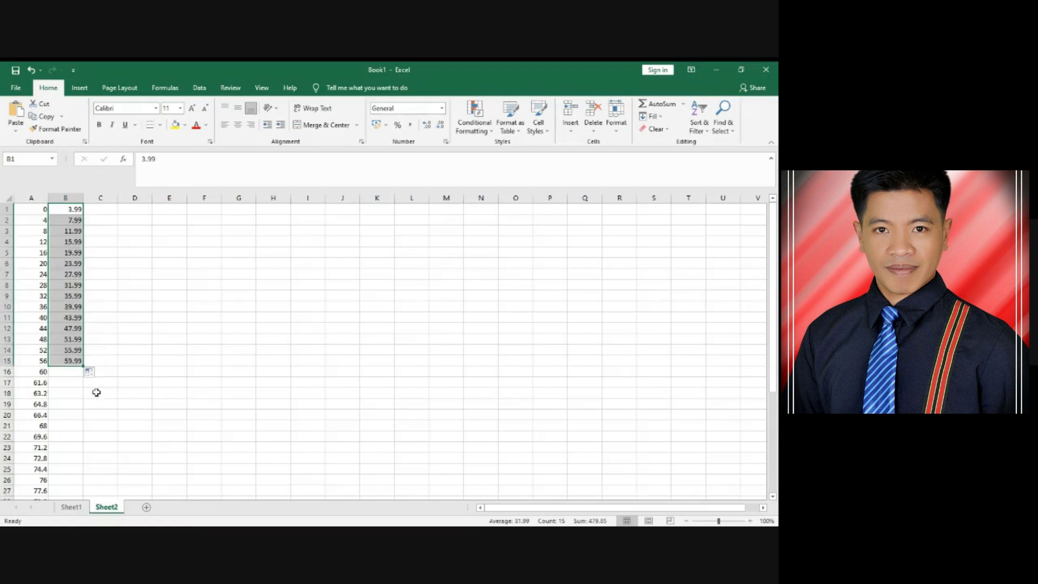
Enter 61.59 in B16 and extend the series from B15:B16 down to 99.99 in B40
left_click(68, 373)
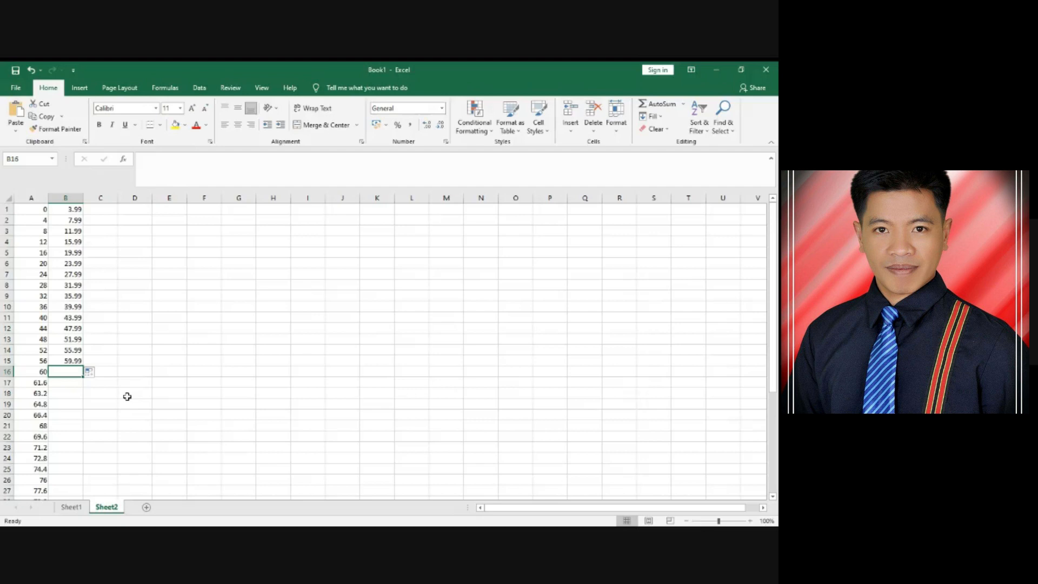
type("61.59")
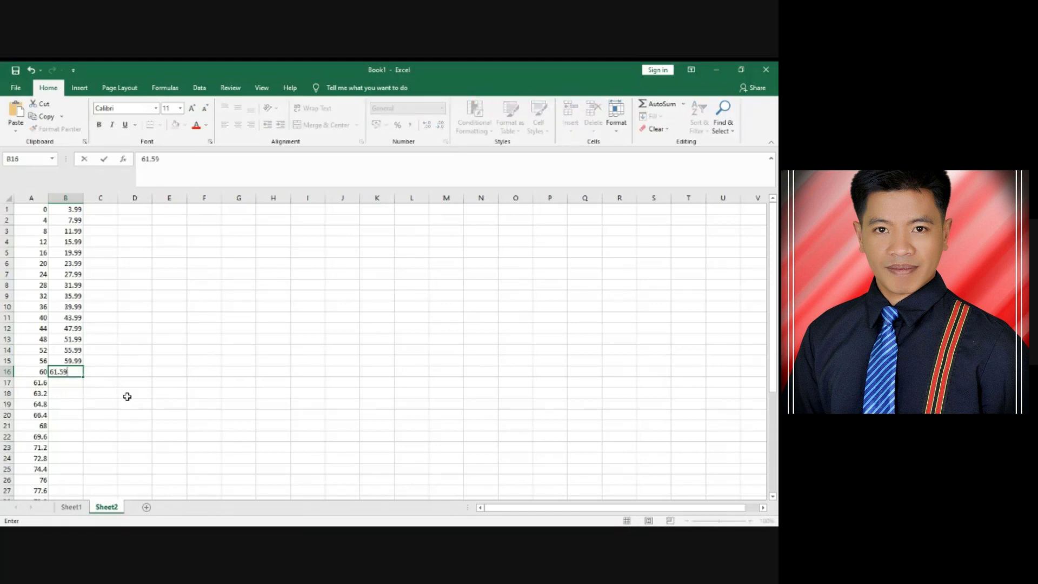
left_click(65, 371)
left_click_drag(65, 360, 80, 470)
scroll(170, 412, "up", 5)
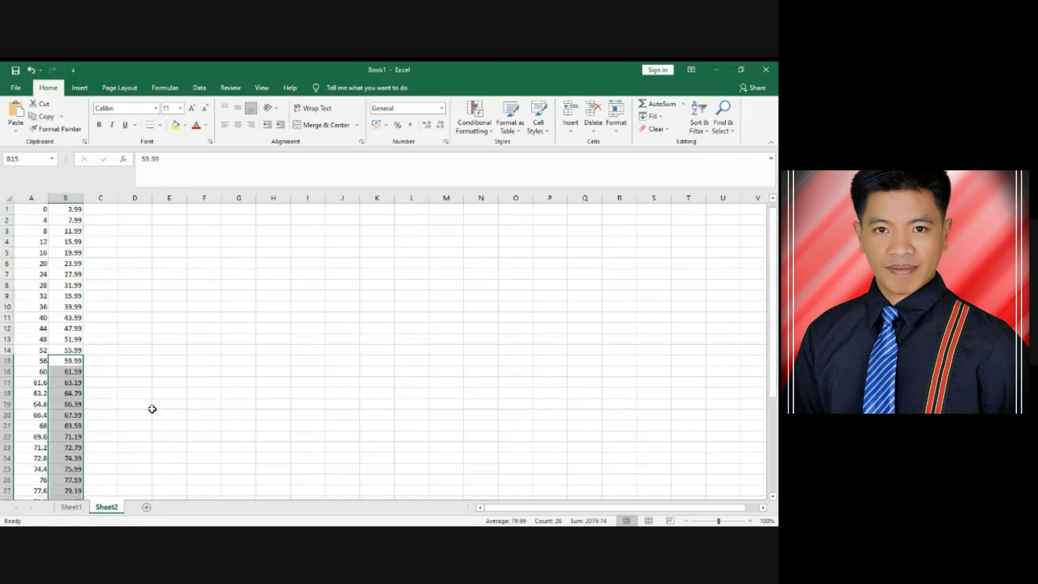
Enter 60 in C1 and 61 in C2, and fill the series down to 100 in C41
left_click(102, 210)
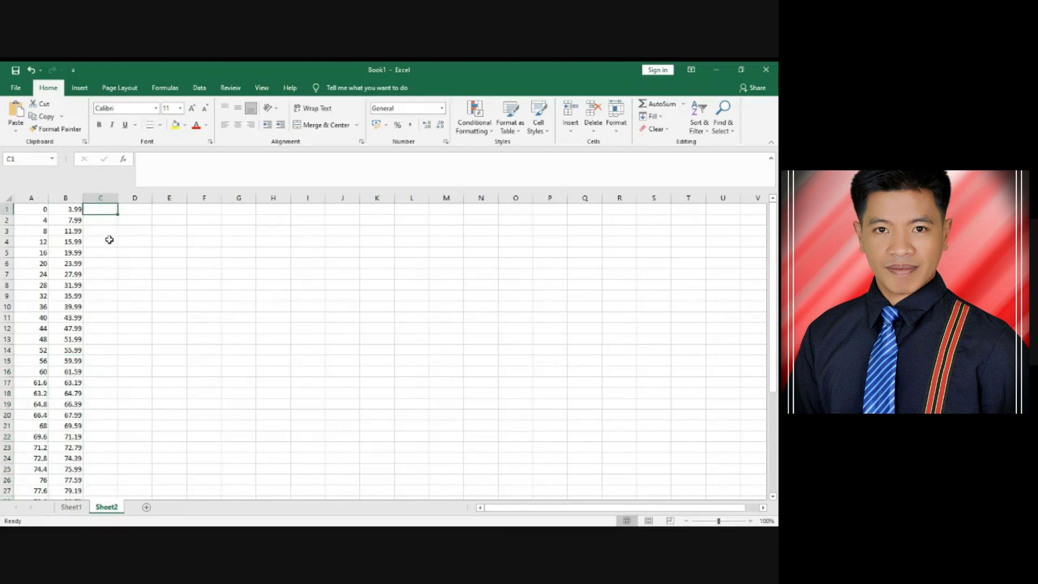
type("60")
key("Return")
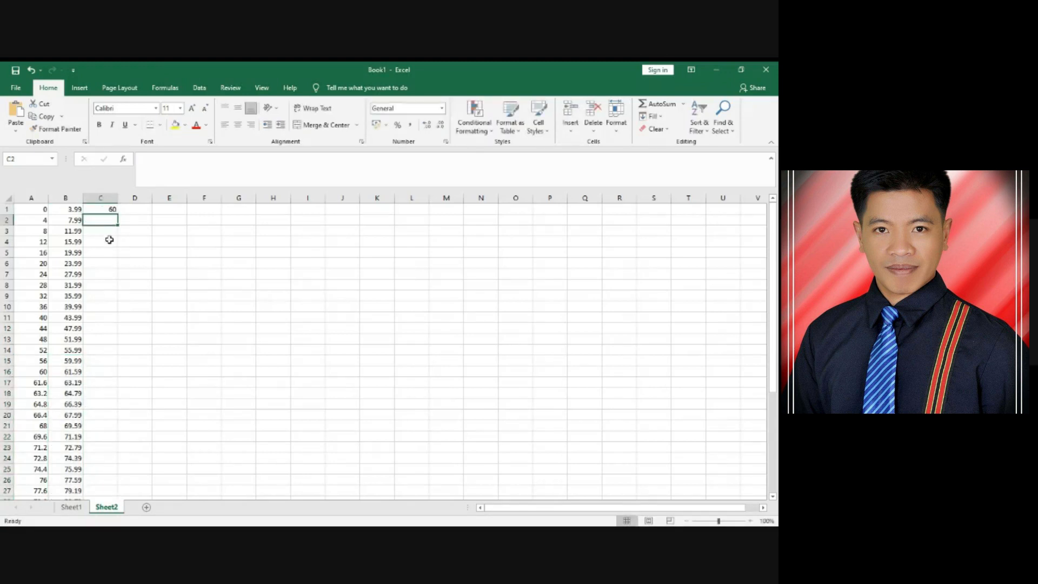
type("61")
key("Return")
key("Up")
left_click(98, 208)
left_click_drag(99, 208, 101, 483)
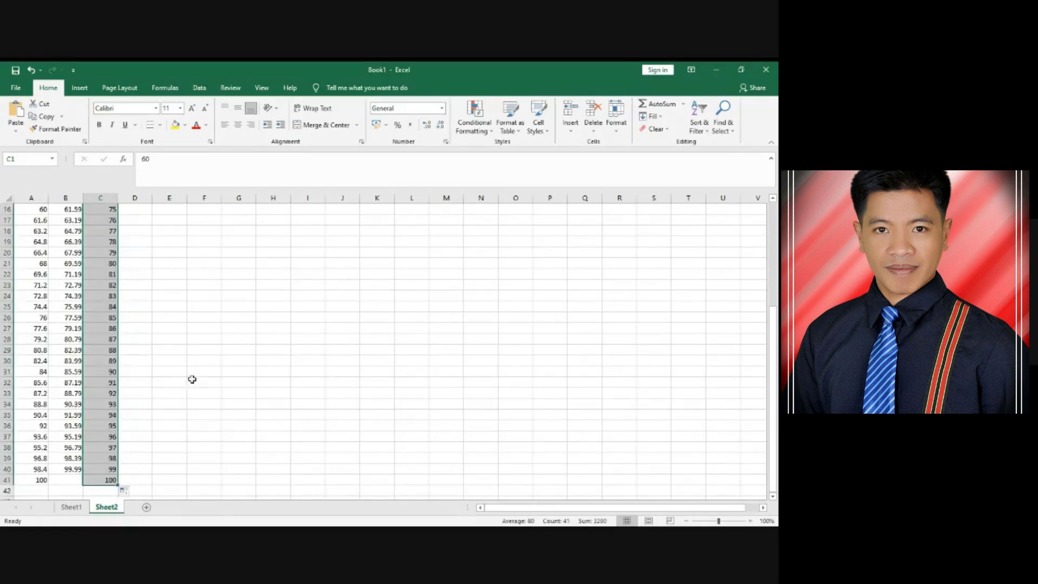
scroll(192, 379, "up", 5)
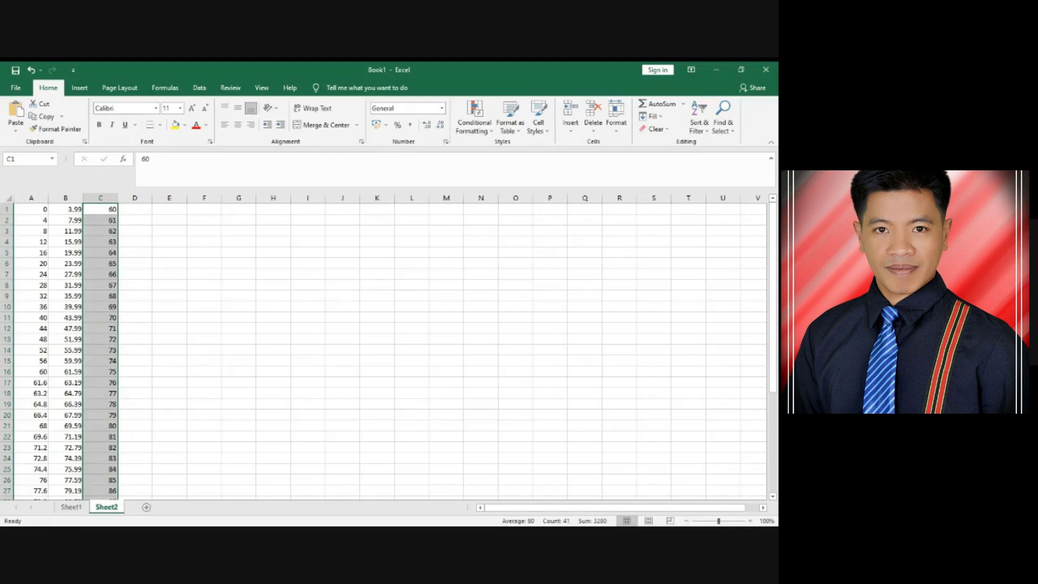
Start a VLOOKUP formula in V3 of Sheet1 with T3 as the lookup value and Sheet2!A1:C41 as the table array
left_click(76, 511)
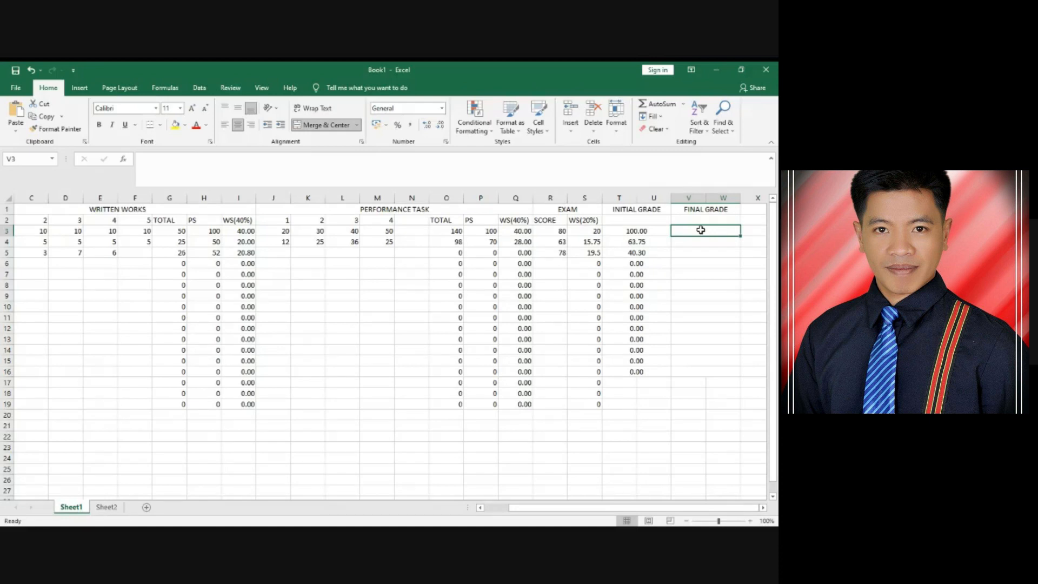
type("=")
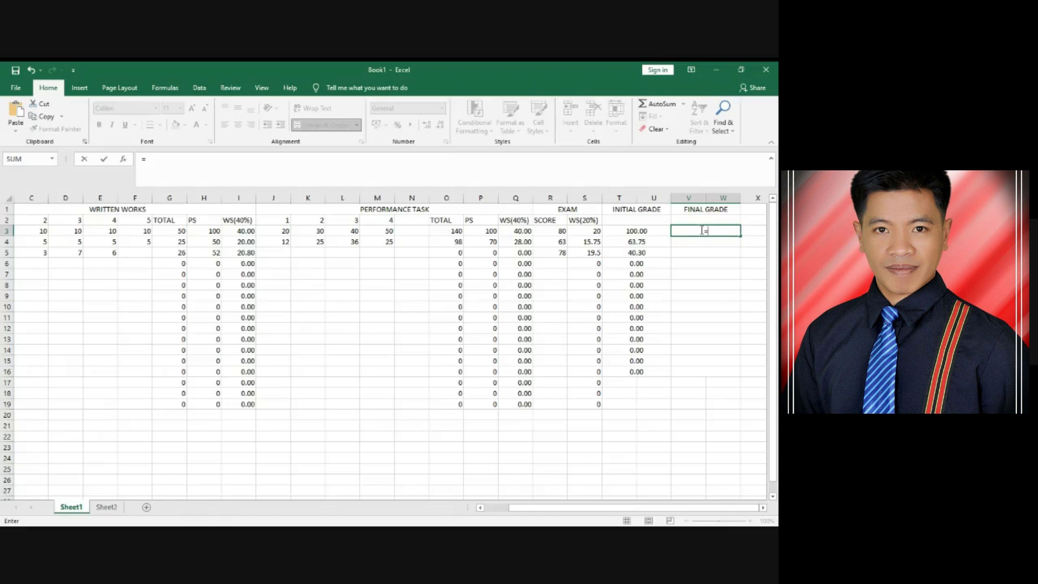
type("VL")
key("Tab")
left_click(123, 160)
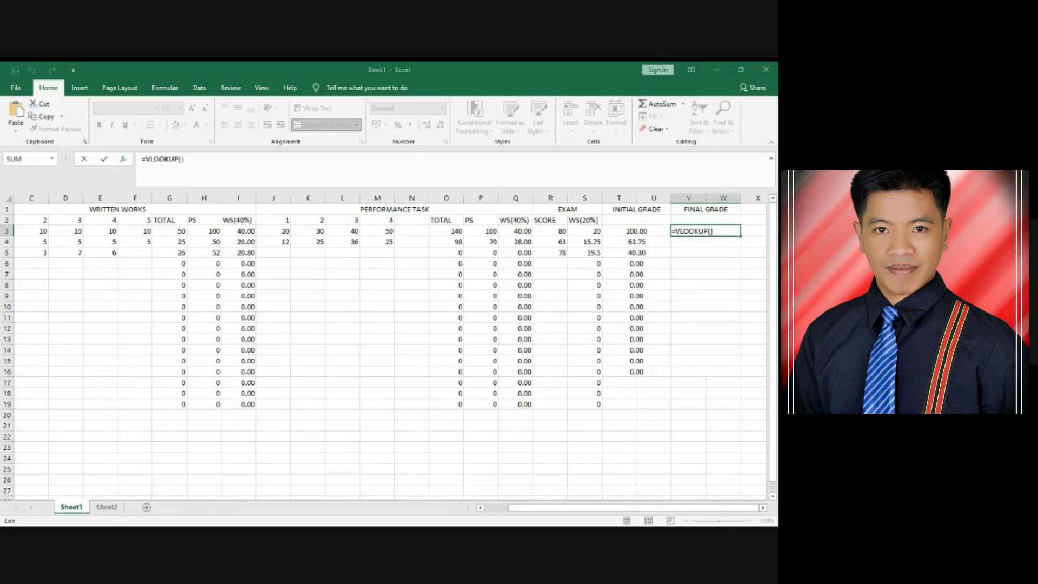
left_click(650, 231)
key("F2")
type(",")
left_click(106, 507)
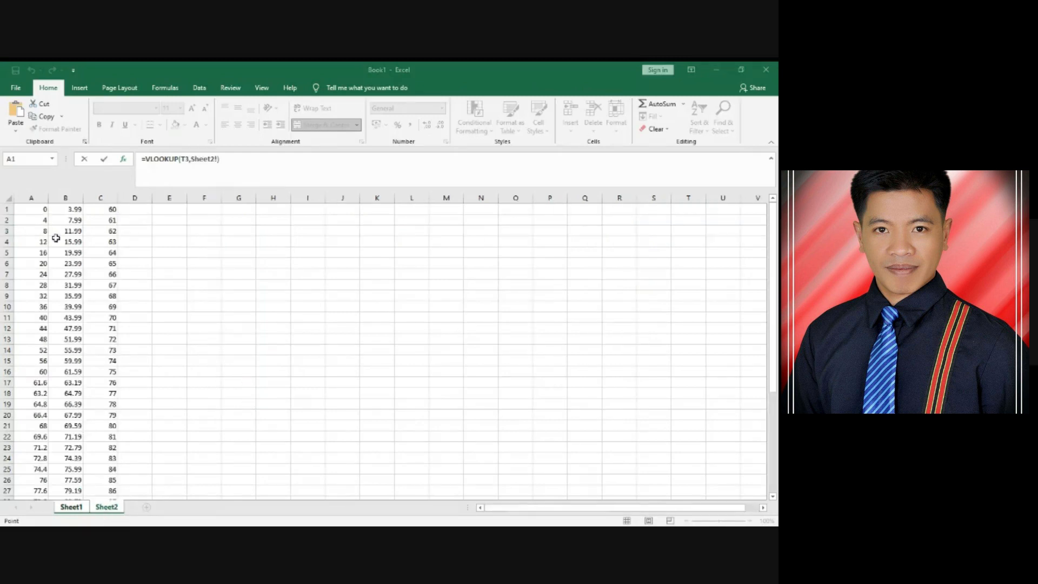
left_click_drag(38, 209, 114, 482)
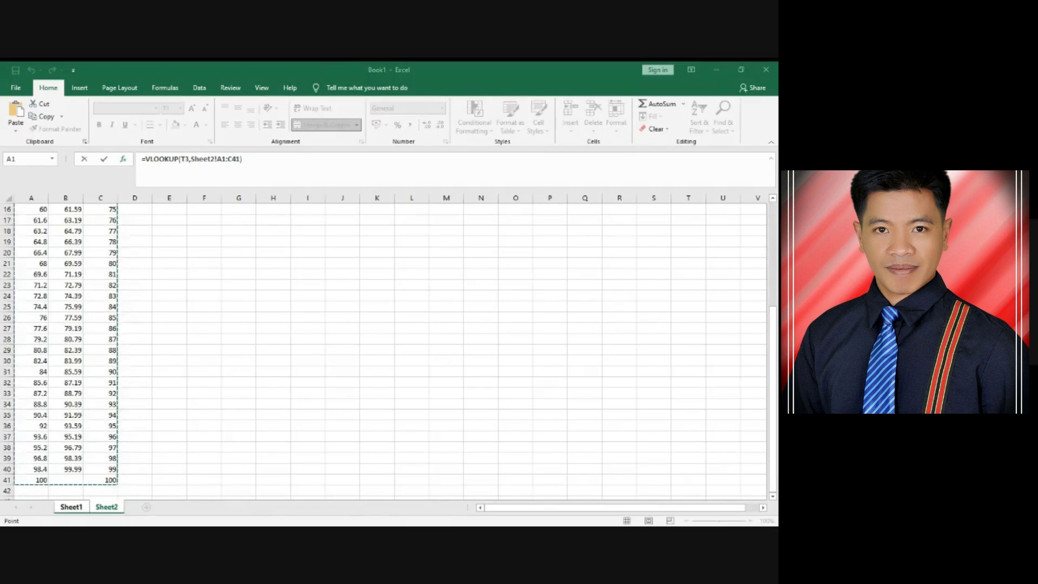
key("Return")
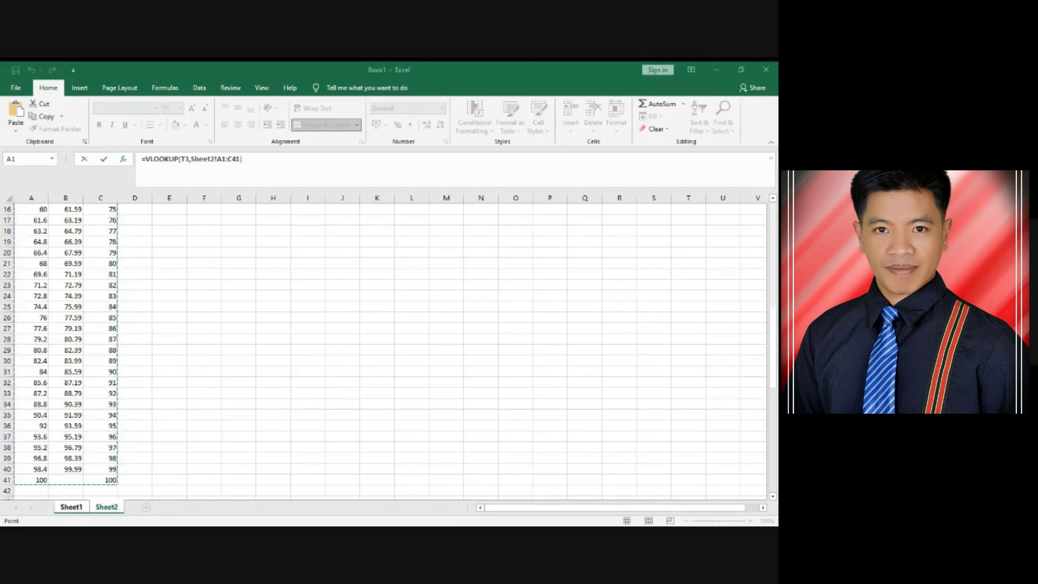
Set the column index of the V3 lookup formula to 3, removing the stray Sheet2 reference
type(",")
left_click(106, 507)
scroll(122, 347, "up", 5)
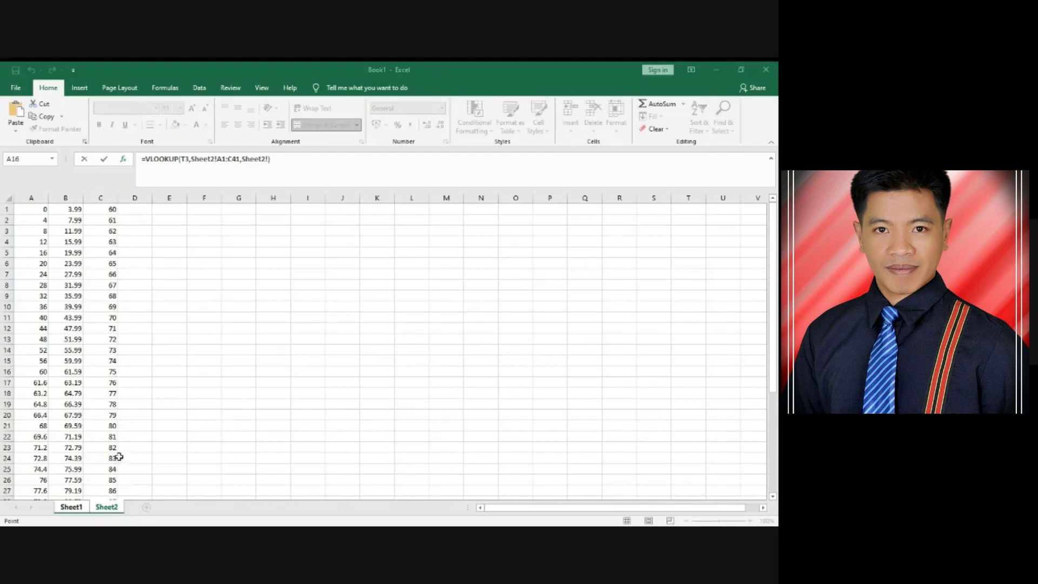
key("BackSpace")
key("BackSpace")
key("BackSpace")
key("BackSpace")
key("BackSpace")
key("BackSpace")
key("BackSpace")
type("5")
key("BackSpace")
key("BackSpace")
type(",3")
key("Return")
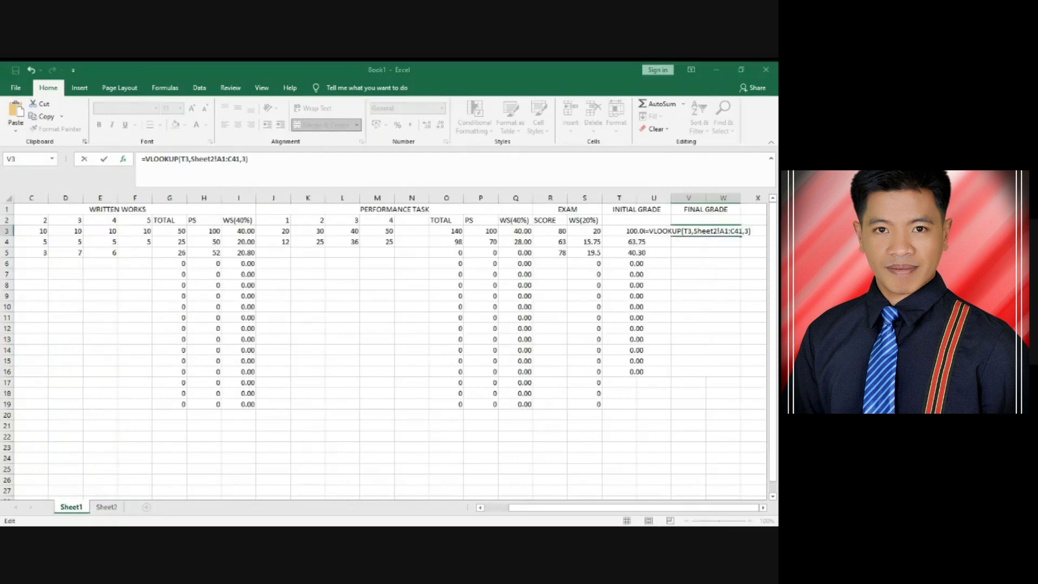
Add TRUE as the range lookup argument in V3 and fill the final grade formula down to V16
type(",TRUE")
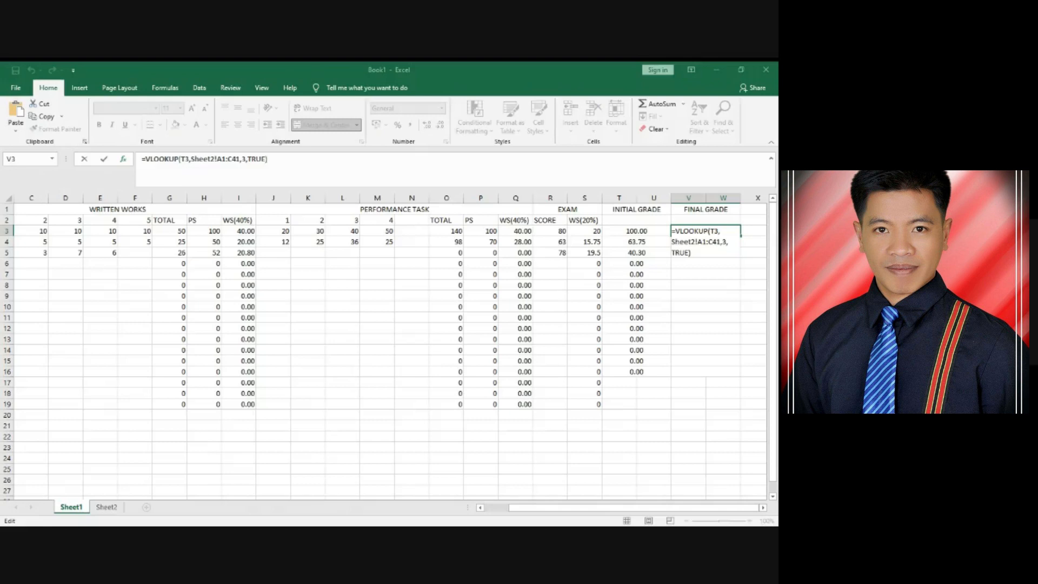
key("ctrl+Return")
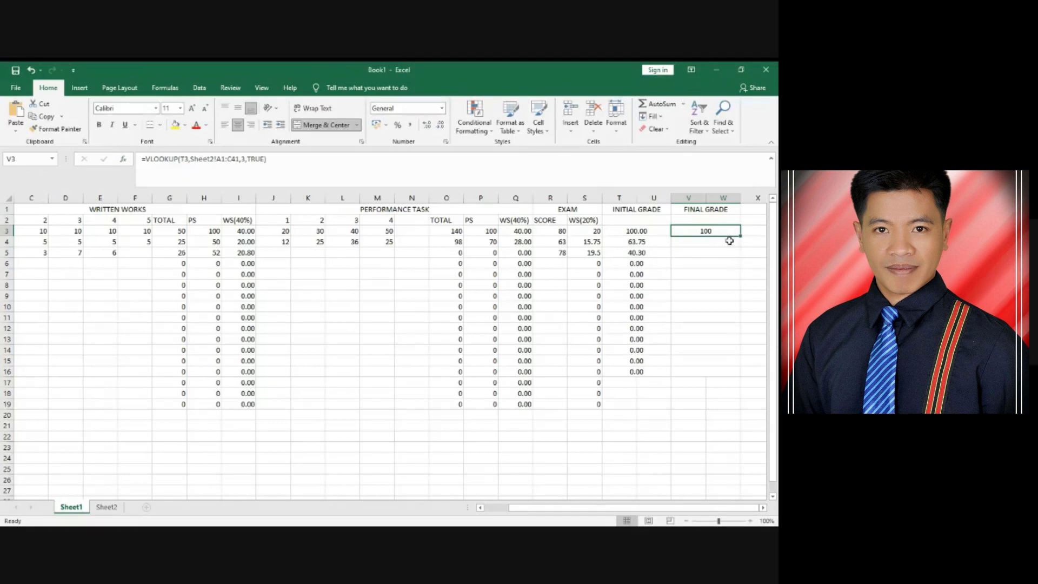
left_click_drag(741, 237, 744, 373)
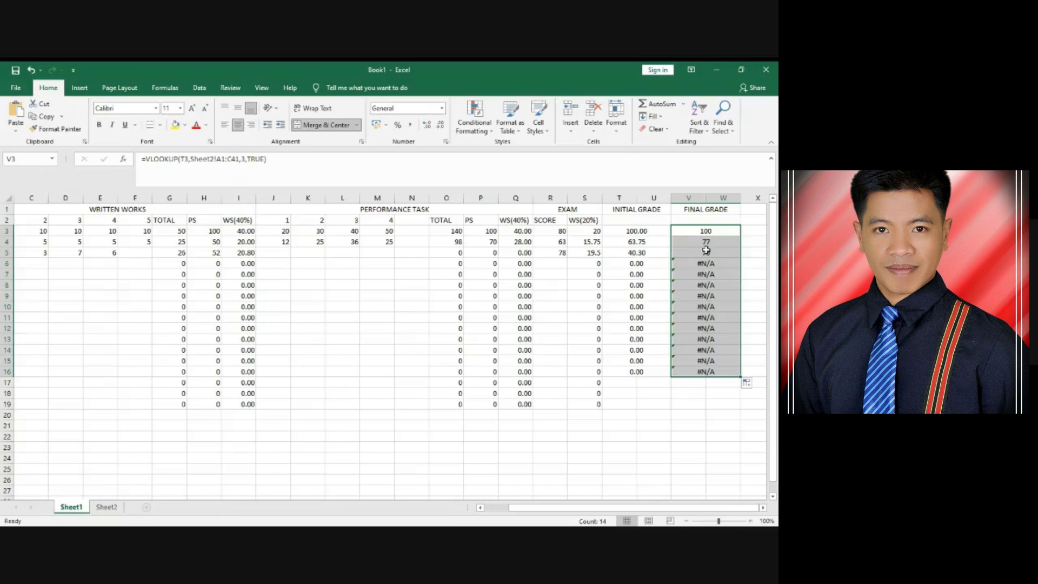
Inspect the initial grade formula in T6 and open the transmutation table on Sheet2
left_click(661, 339)
left_click(665, 264)
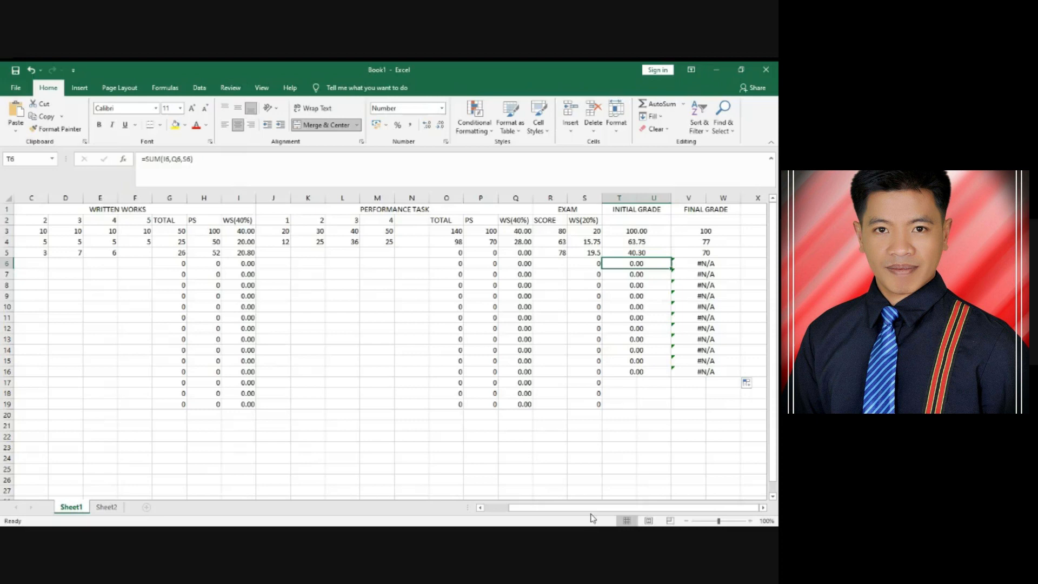
mouse_move(589, 507)
left_mouse_down()
mouse_move(563, 508)
mouse_move(622, 509)
mouse_move(586, 507)
left_mouse_up()
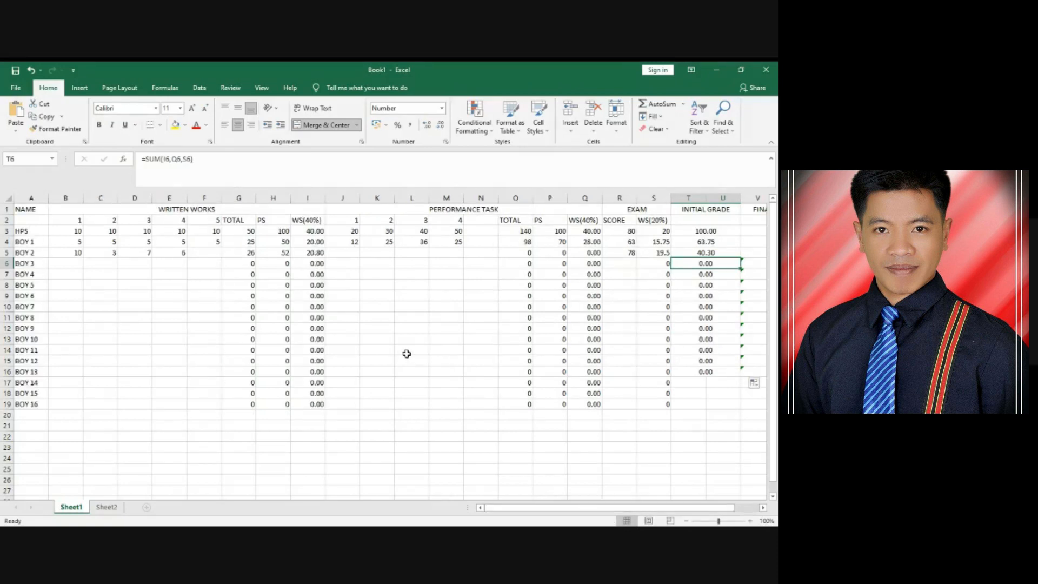
left_click(107, 507)
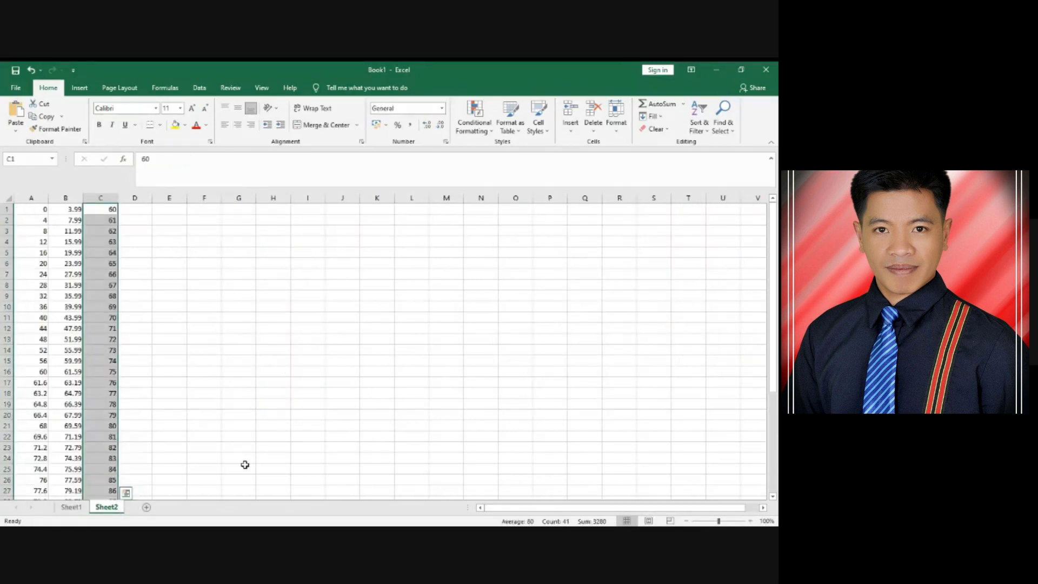